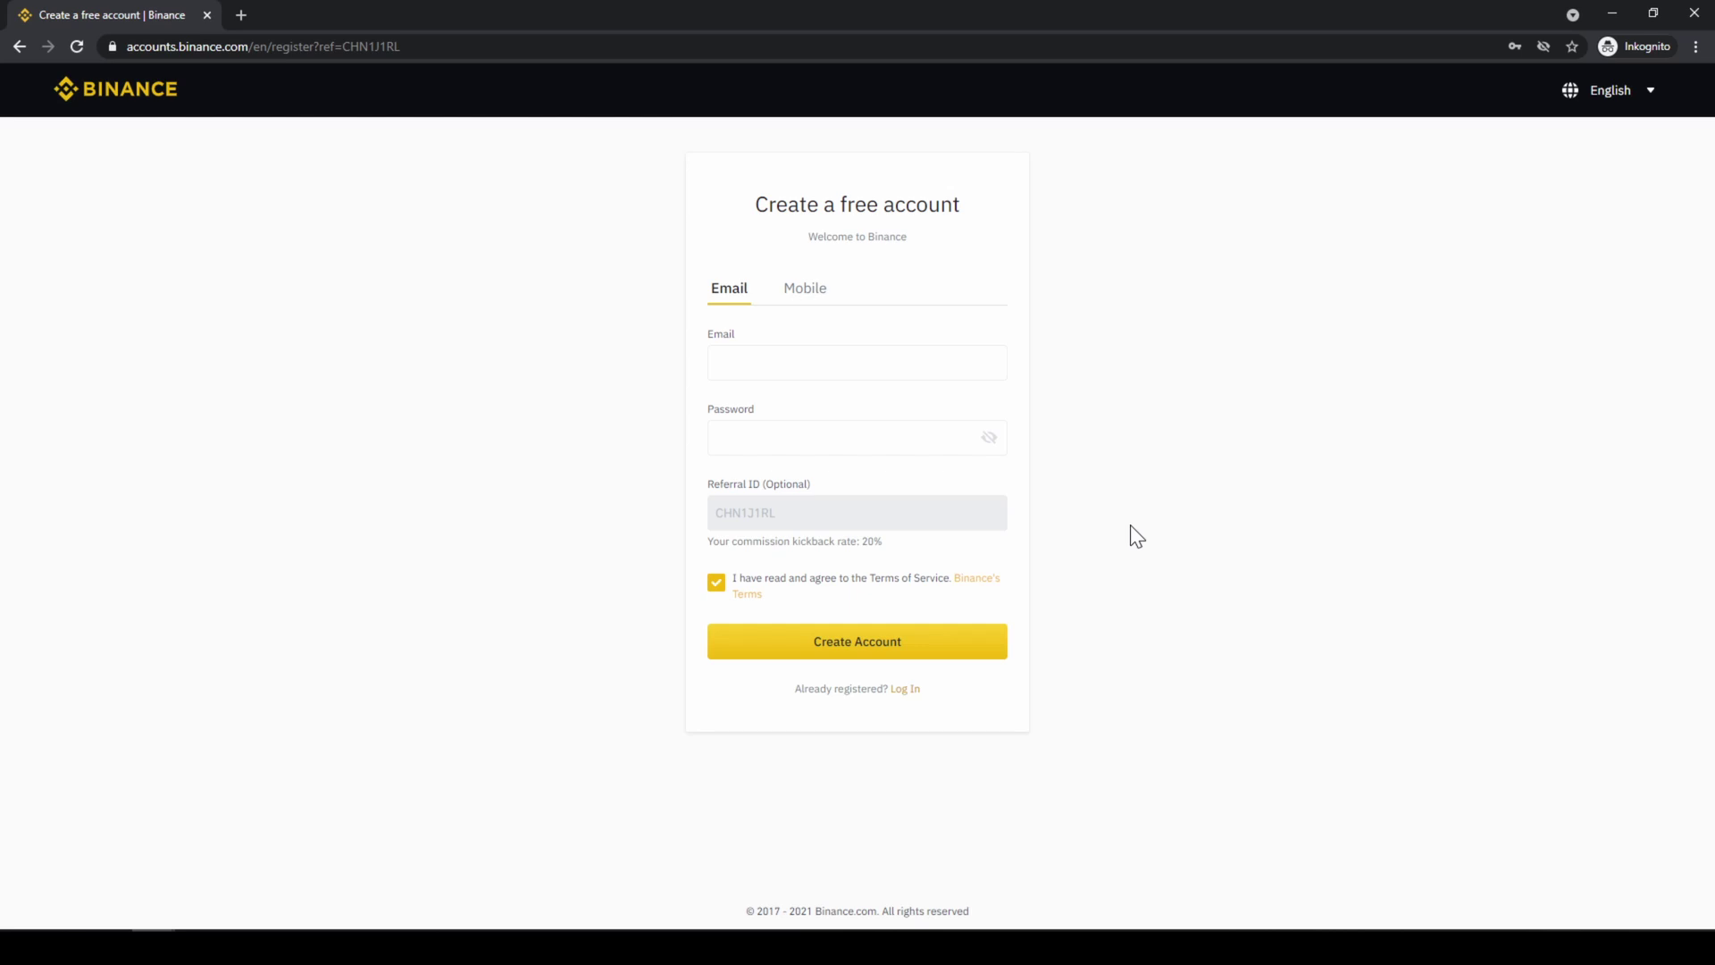
Highlight the 20% commission kickback rate on the sign-up page, then deselect it.
left_click_drag(880, 542, 795, 542)
left_click(796, 542)
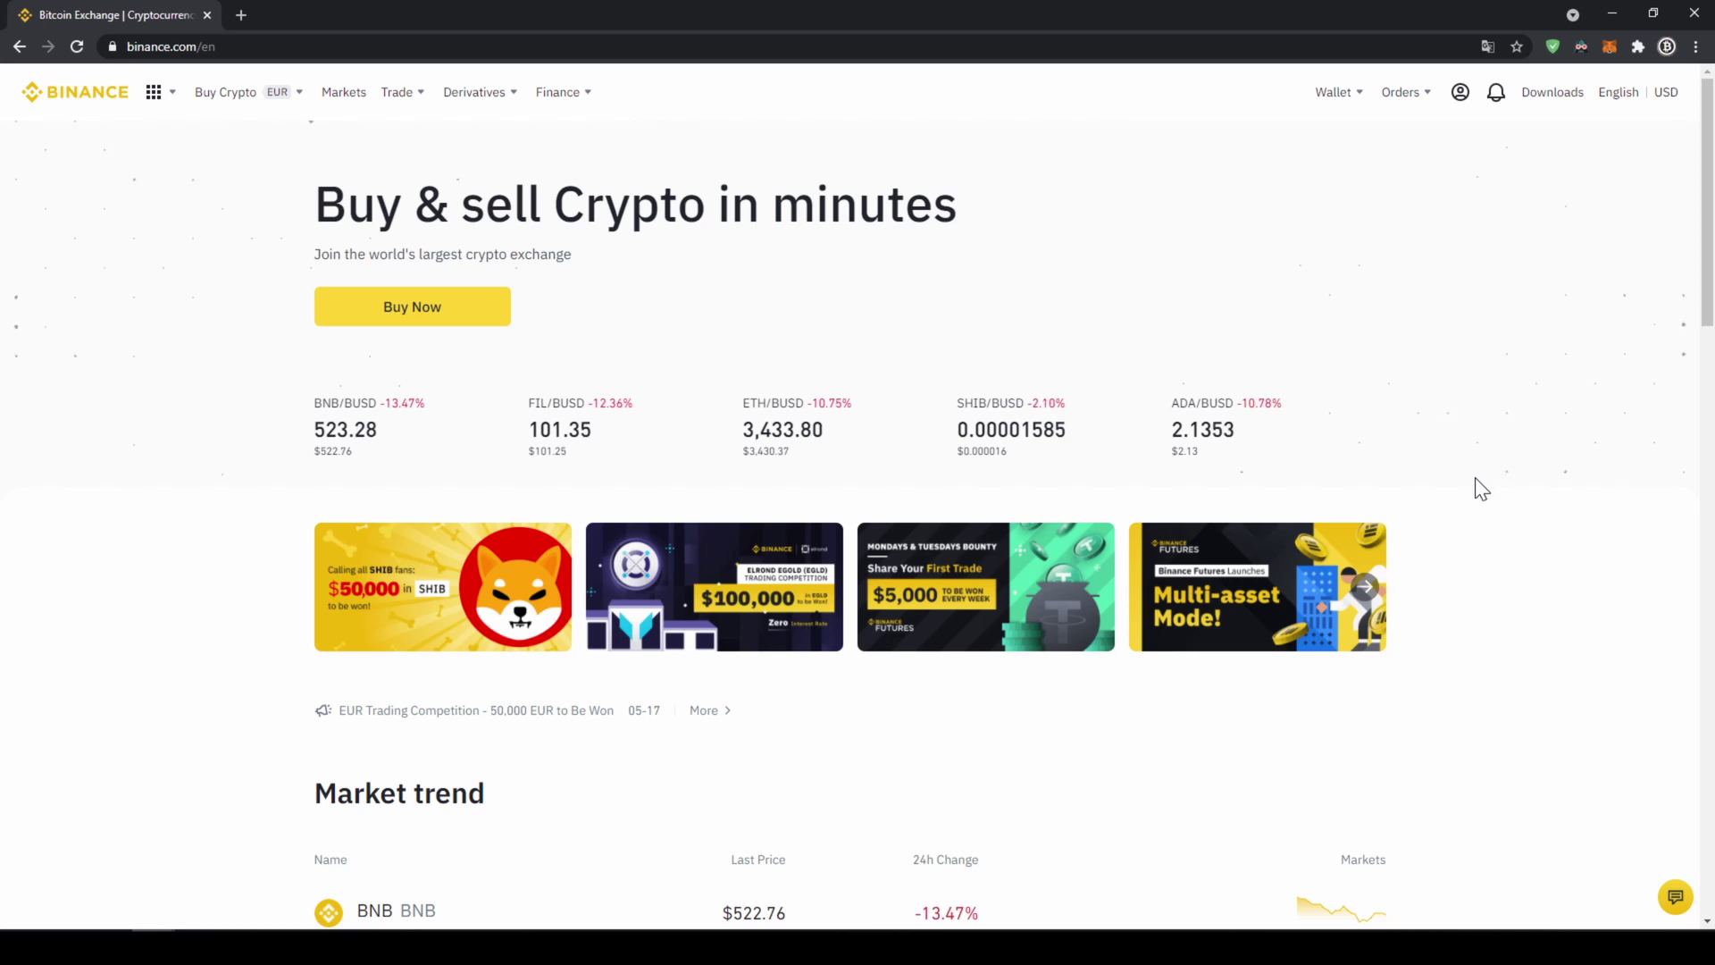
Open Identification from the profile menu to view the verified personal details and 100BTC limit.
mouse_move(1460, 92)
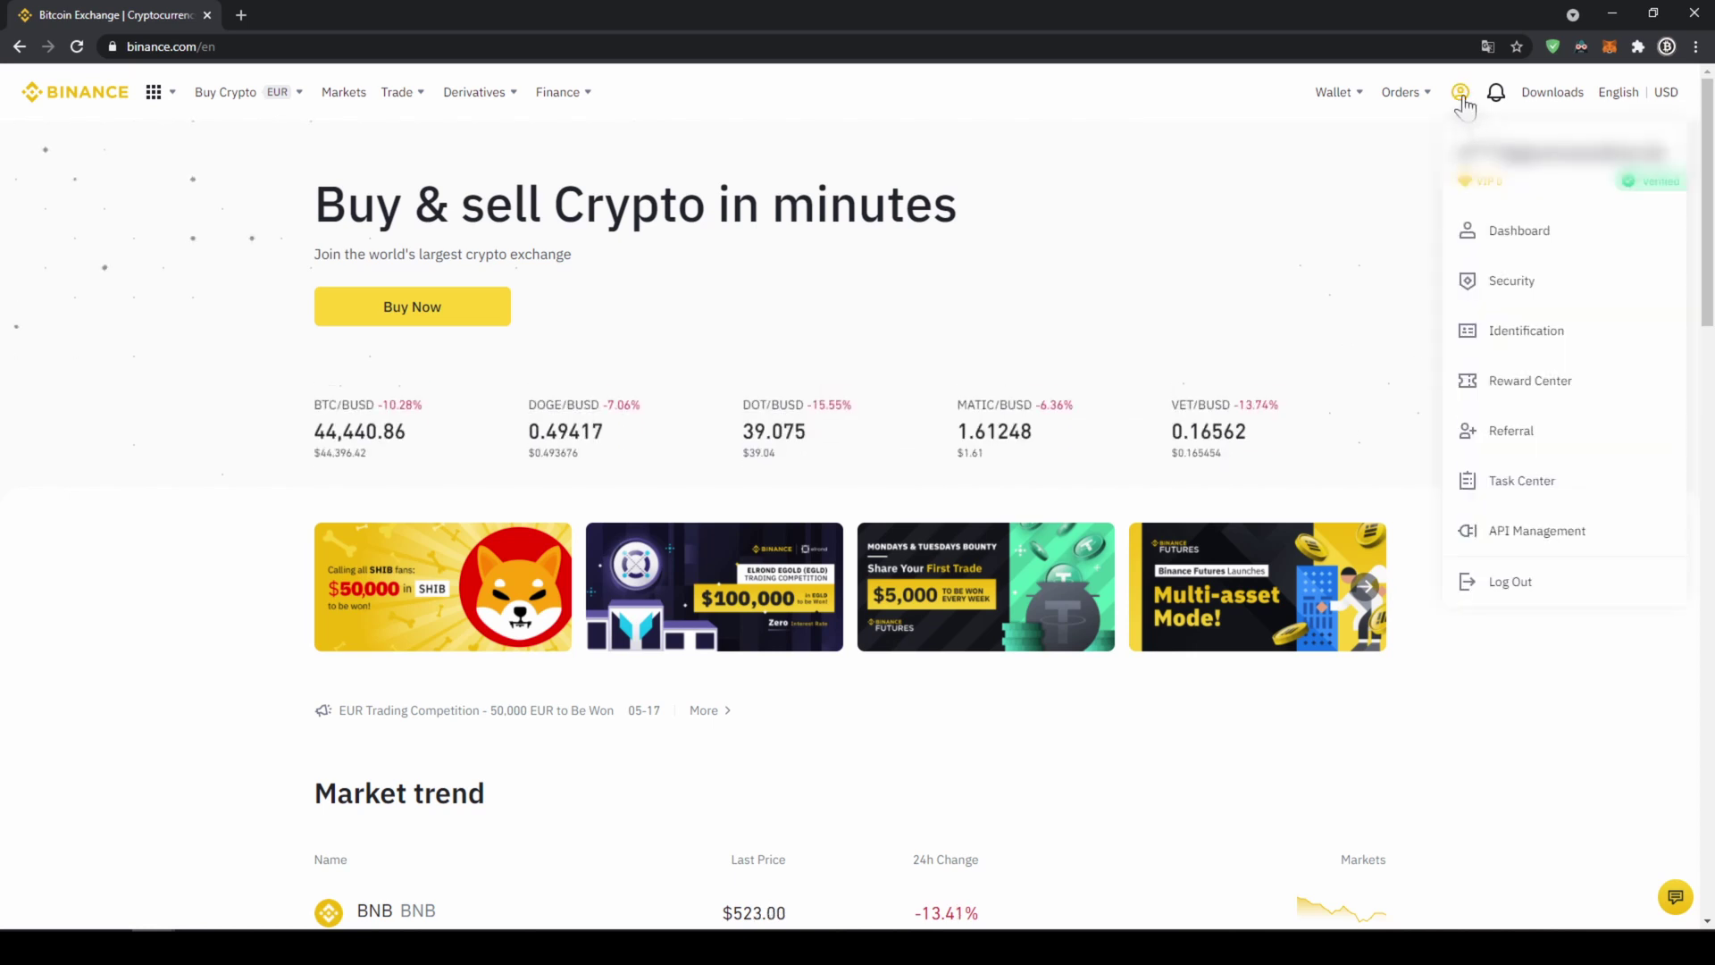
left_click(1540, 338)
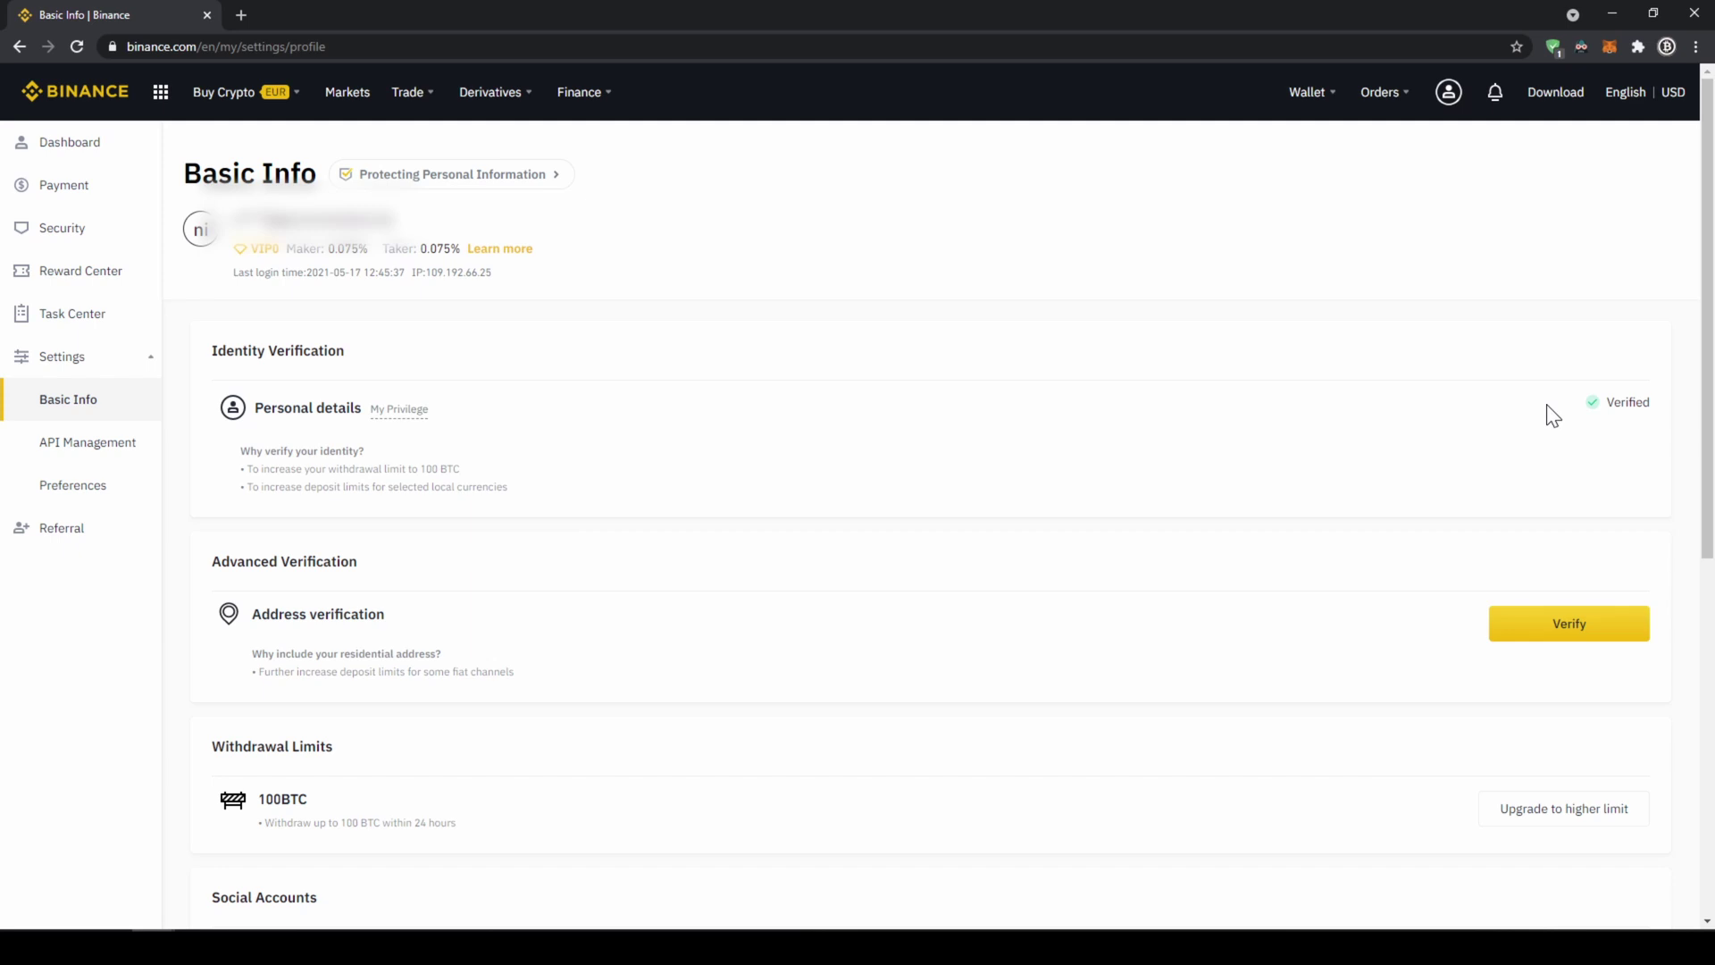
From the Fiat and Spot wallet, start a fiat deposit in EUR Euro via Bank Transfer (SEPA).
mouse_move(1313, 96)
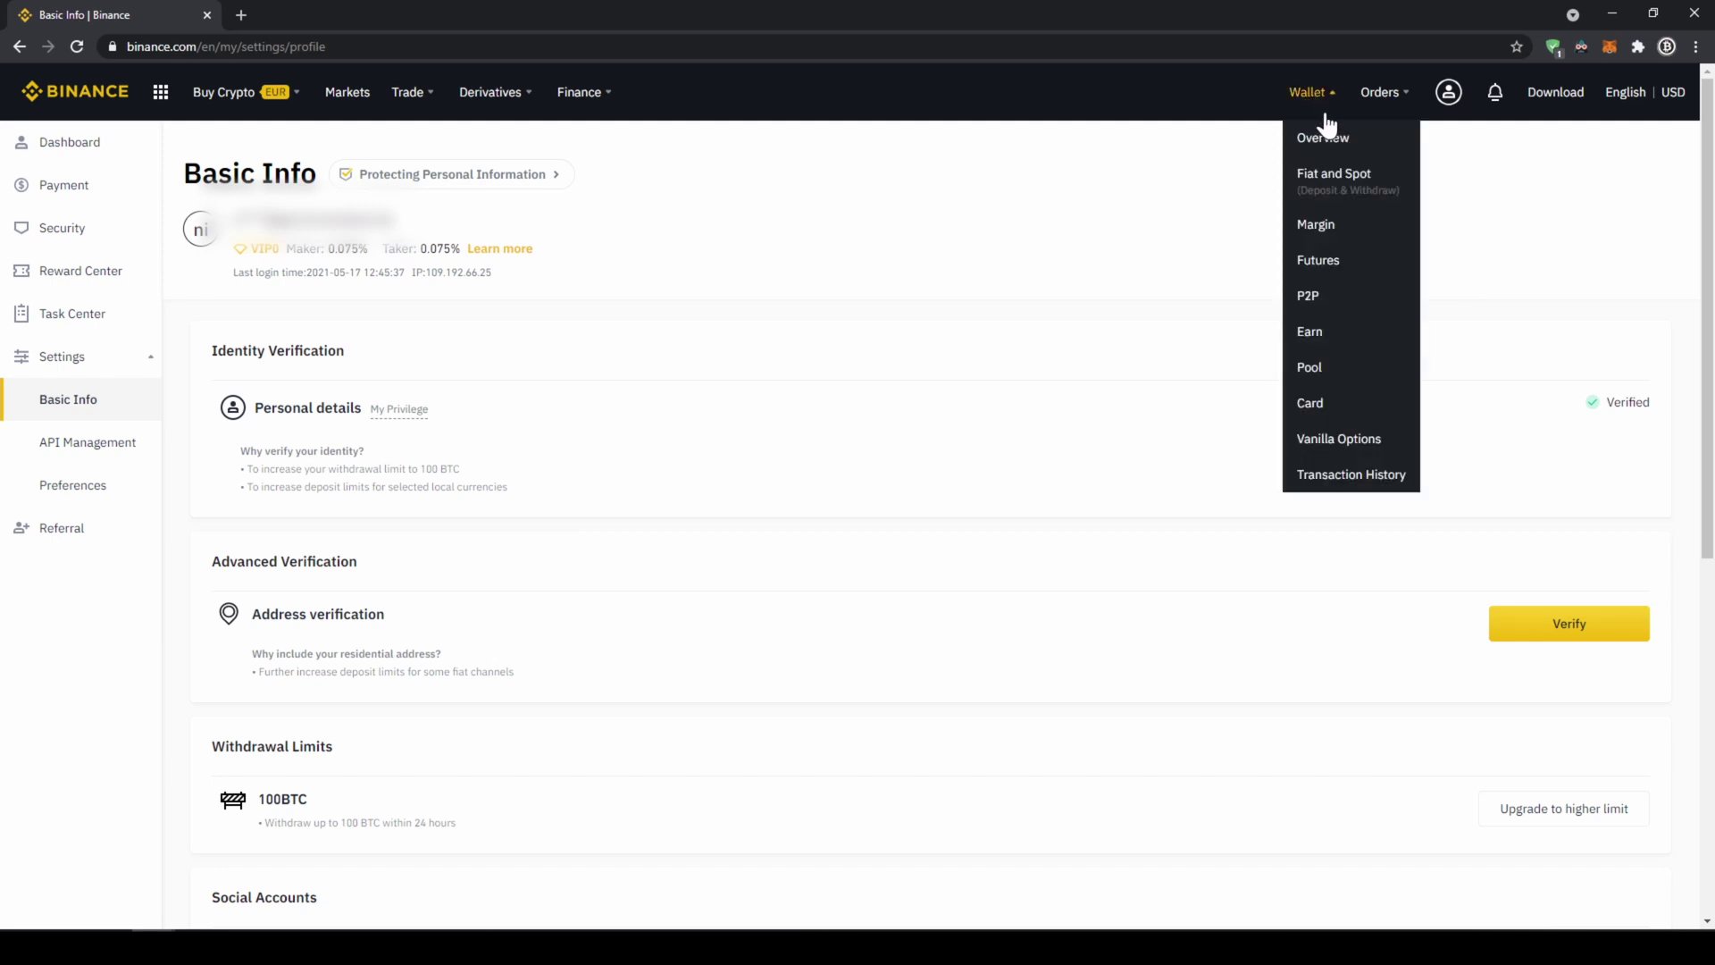
left_click(1347, 190)
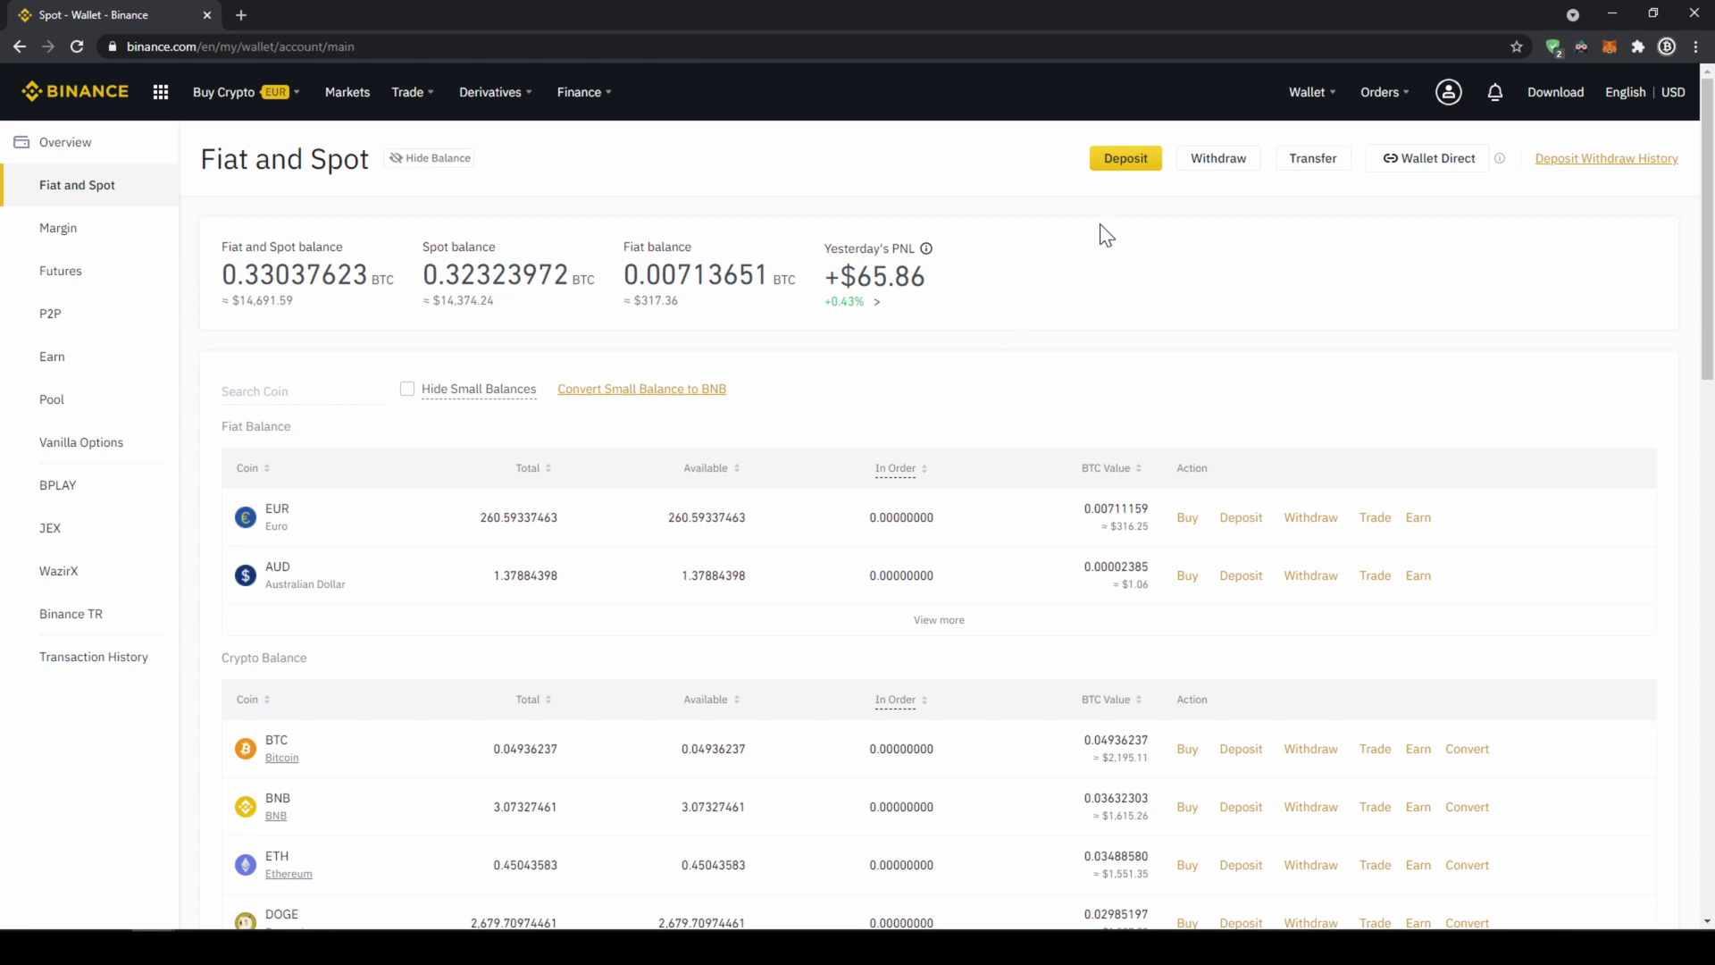
left_click(1126, 159)
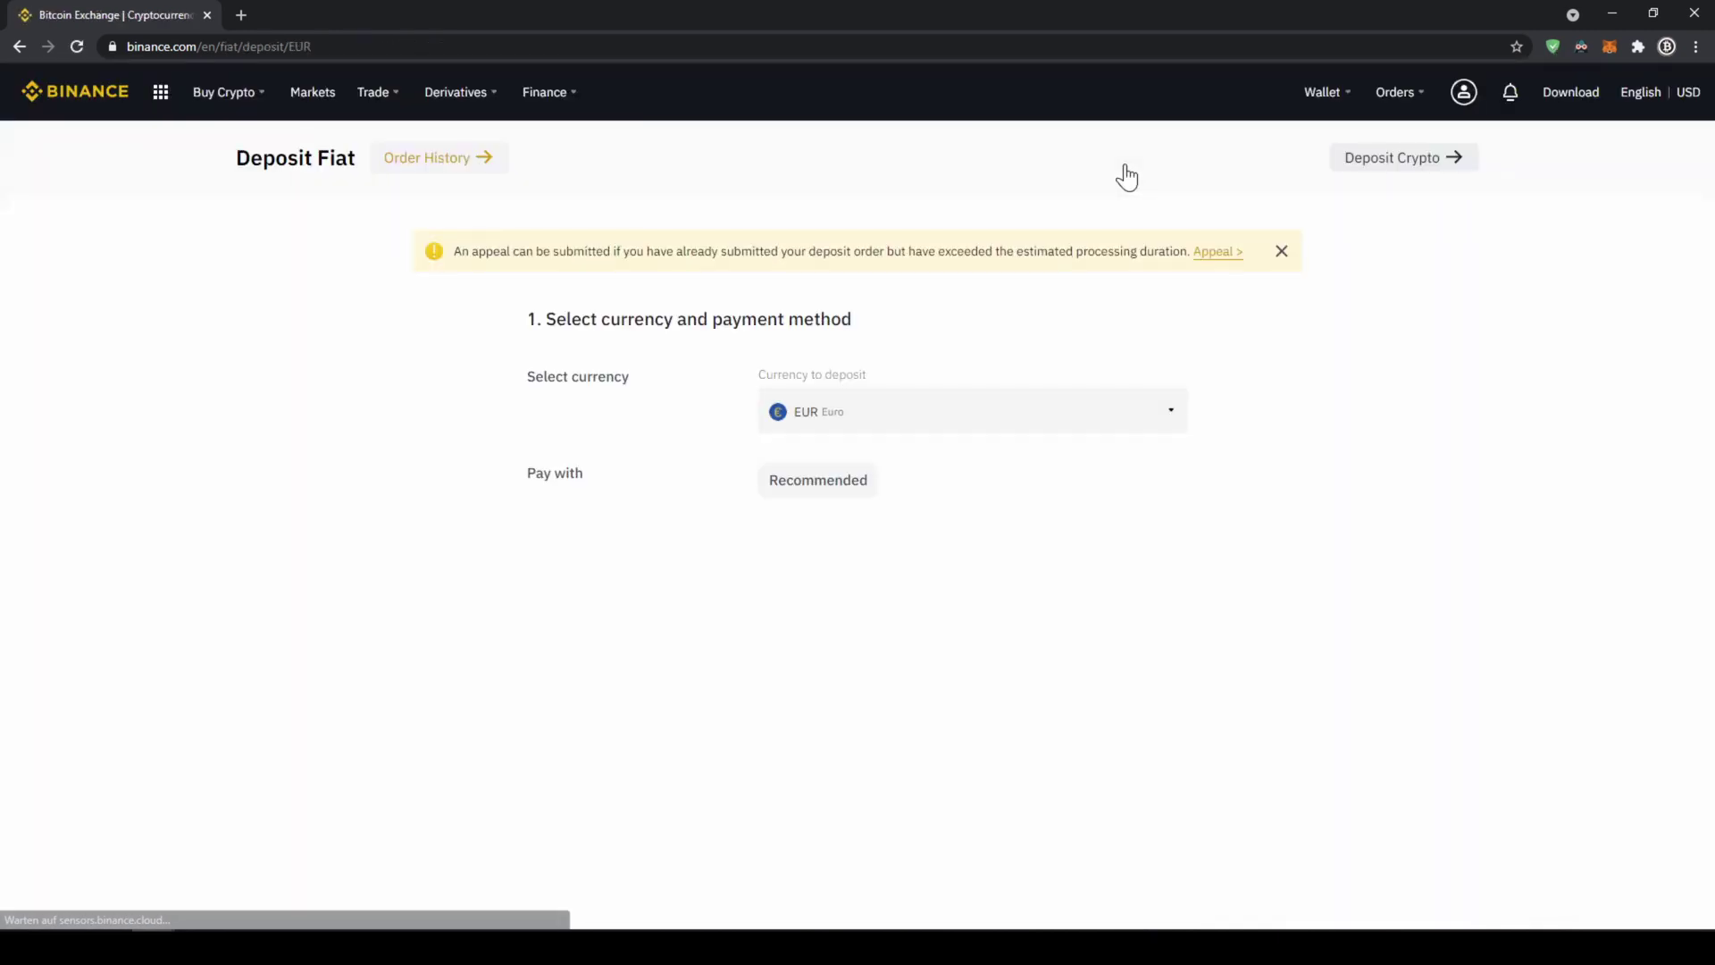
left_click(1125, 413)
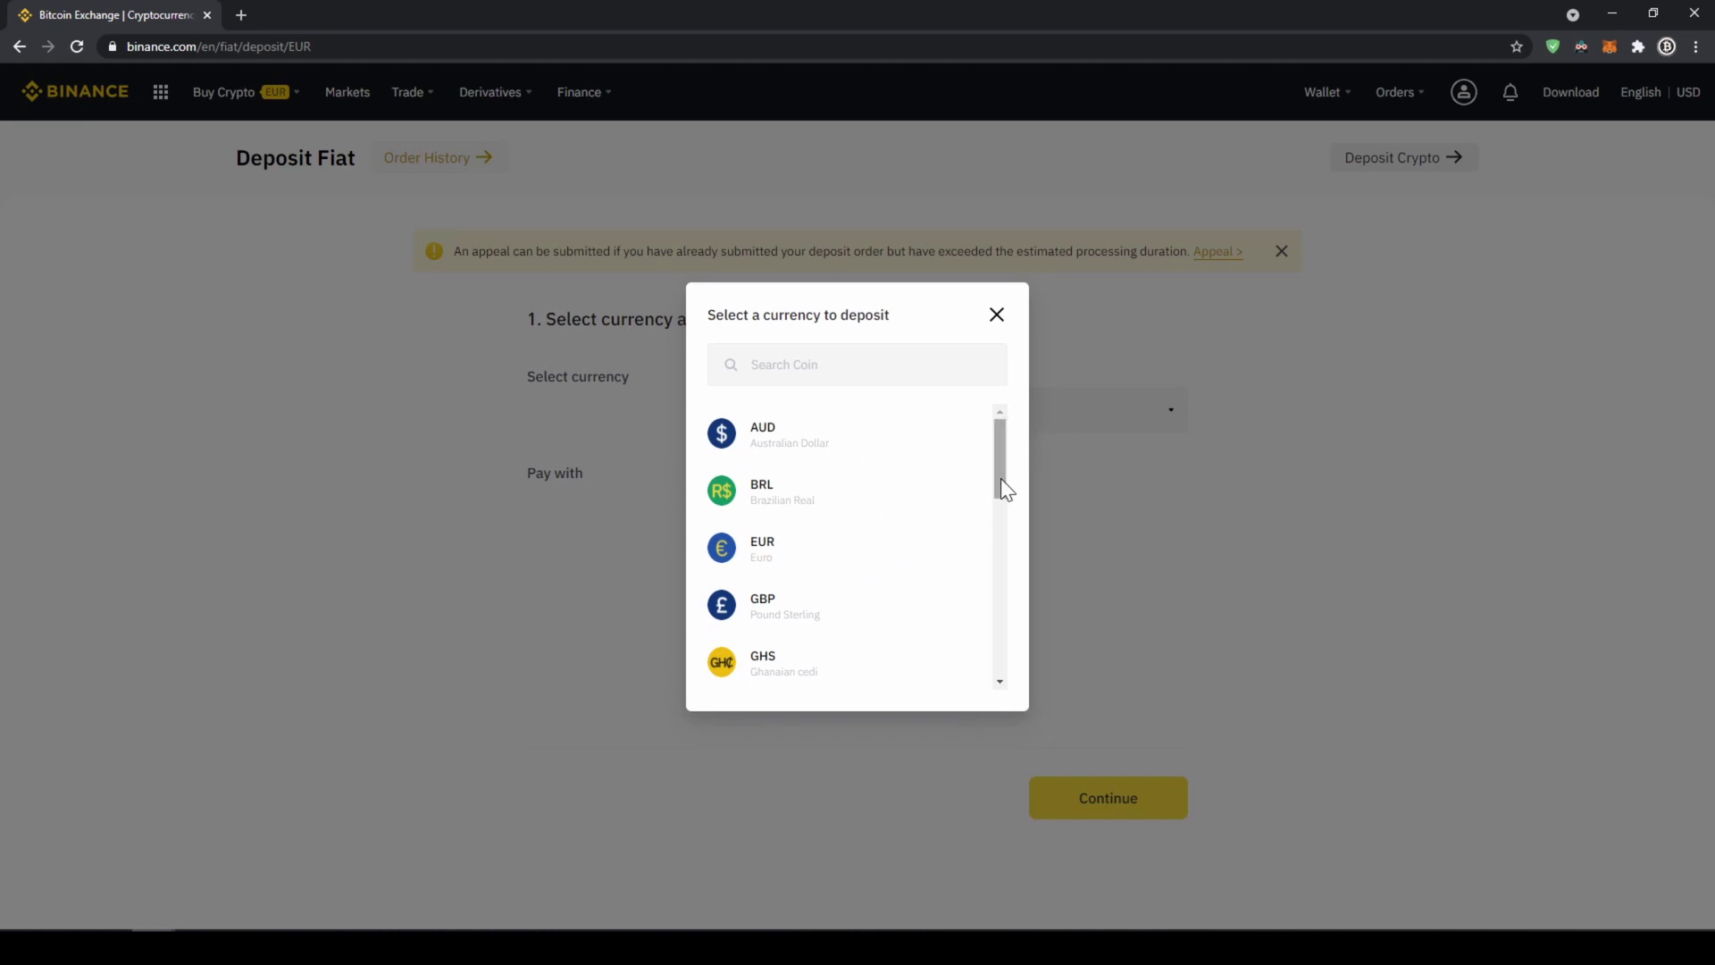
mouse_move(1001, 479)
left_mouse_down()
mouse_move(1003, 612)
mouse_move(1018, 559)
mouse_move(1006, 459)
left_mouse_up()
left_click(867, 553)
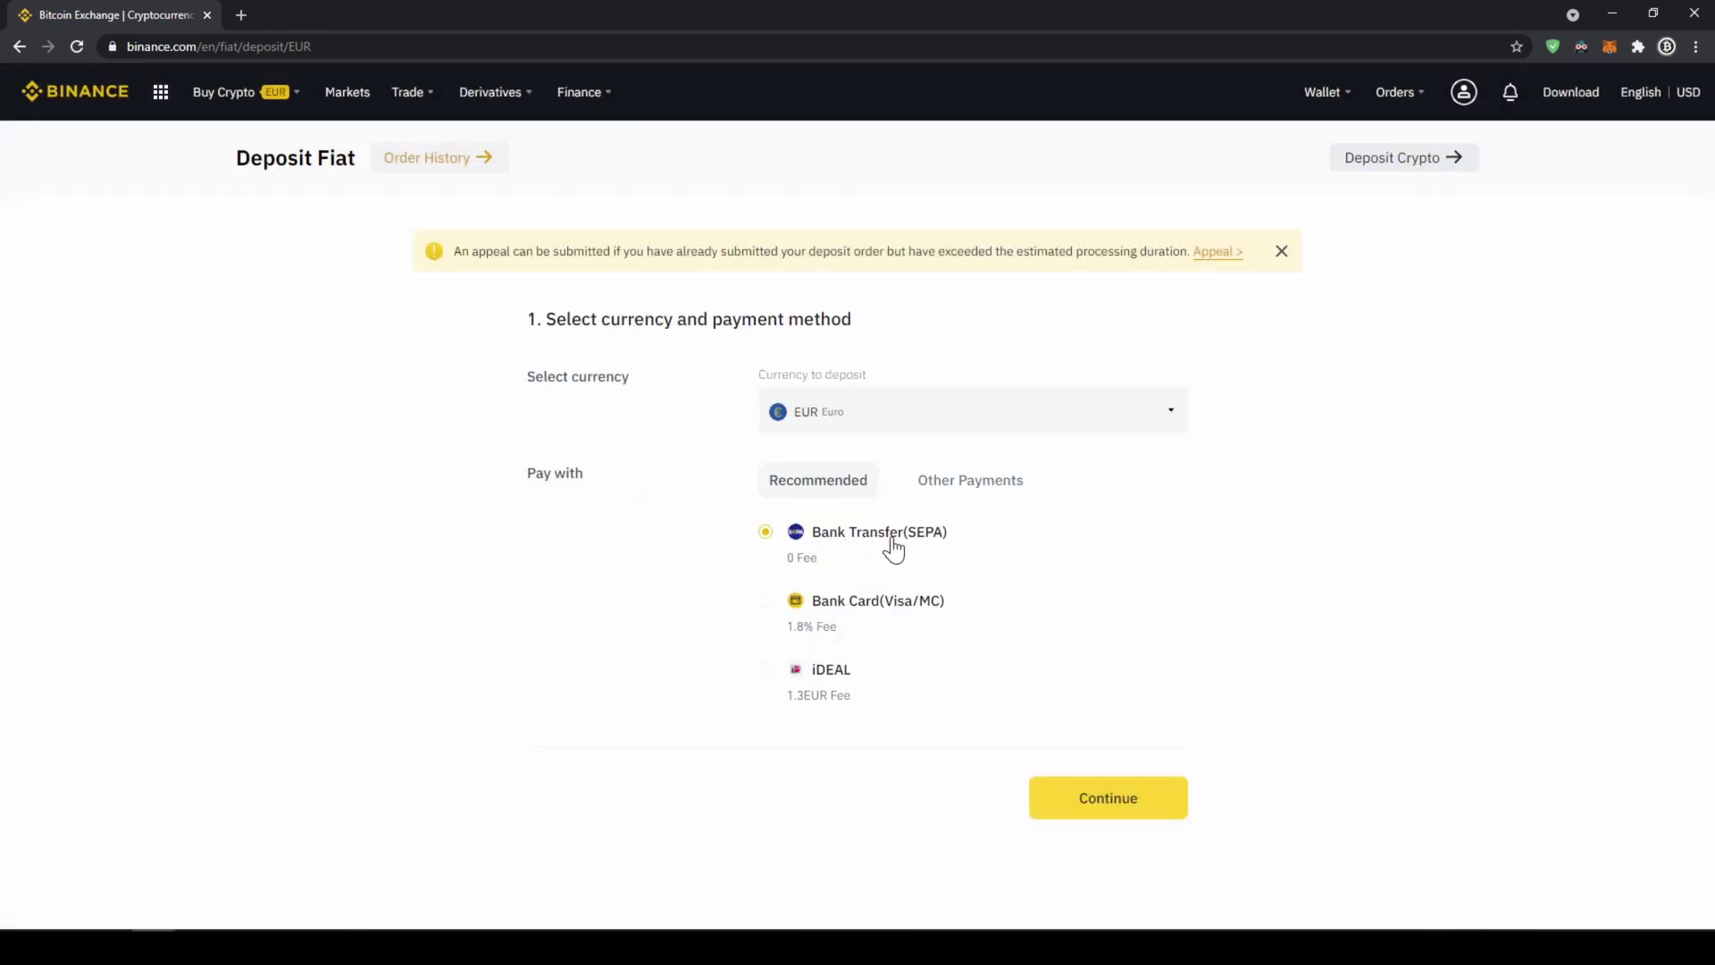
Enter 200 EUR, confirm the SEPA deposit order, and dismiss the Important Notes.
left_click(1096, 802)
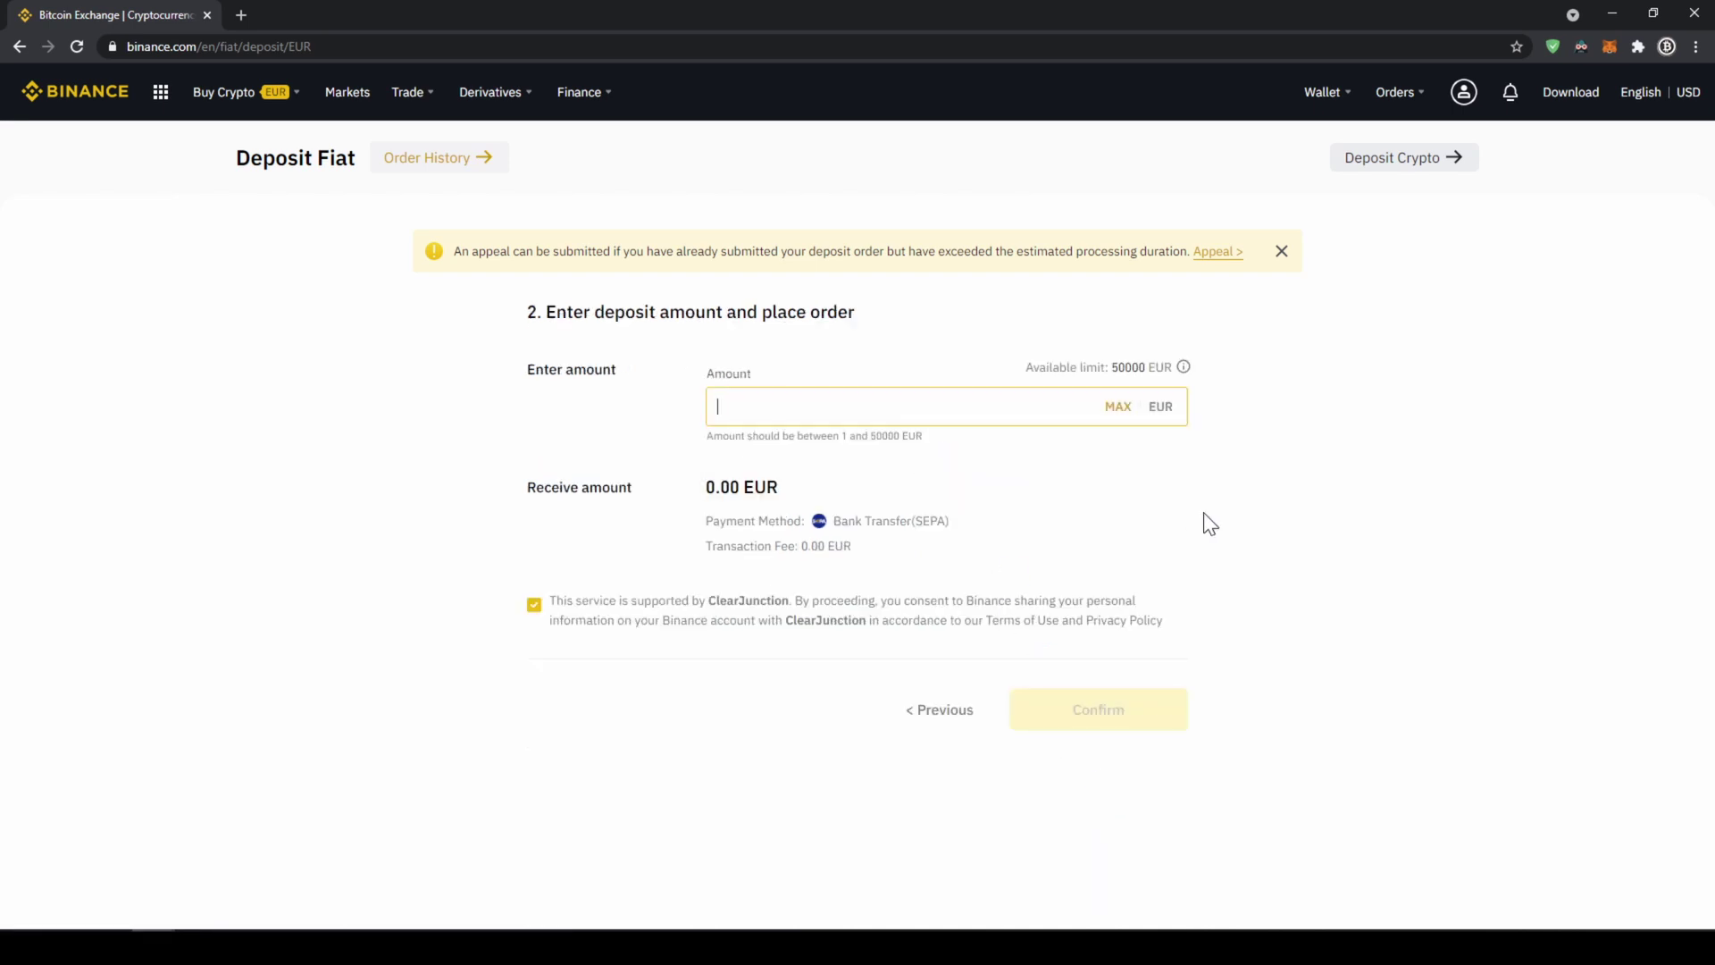
type("200")
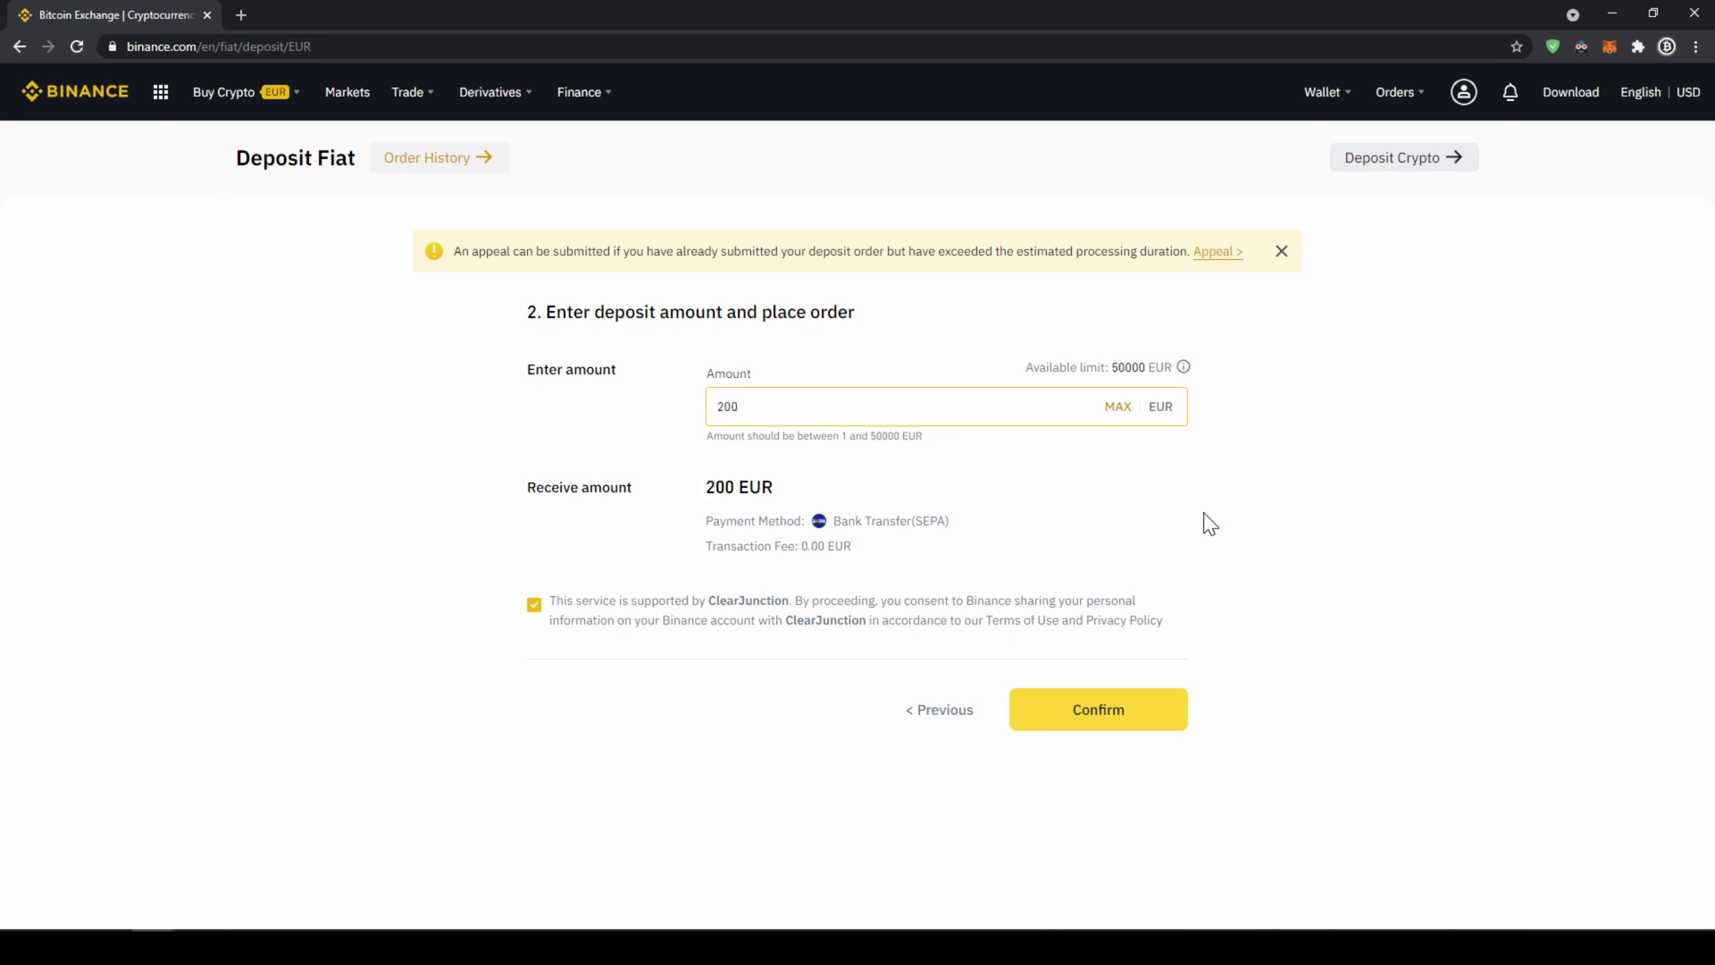
left_click(1131, 720)
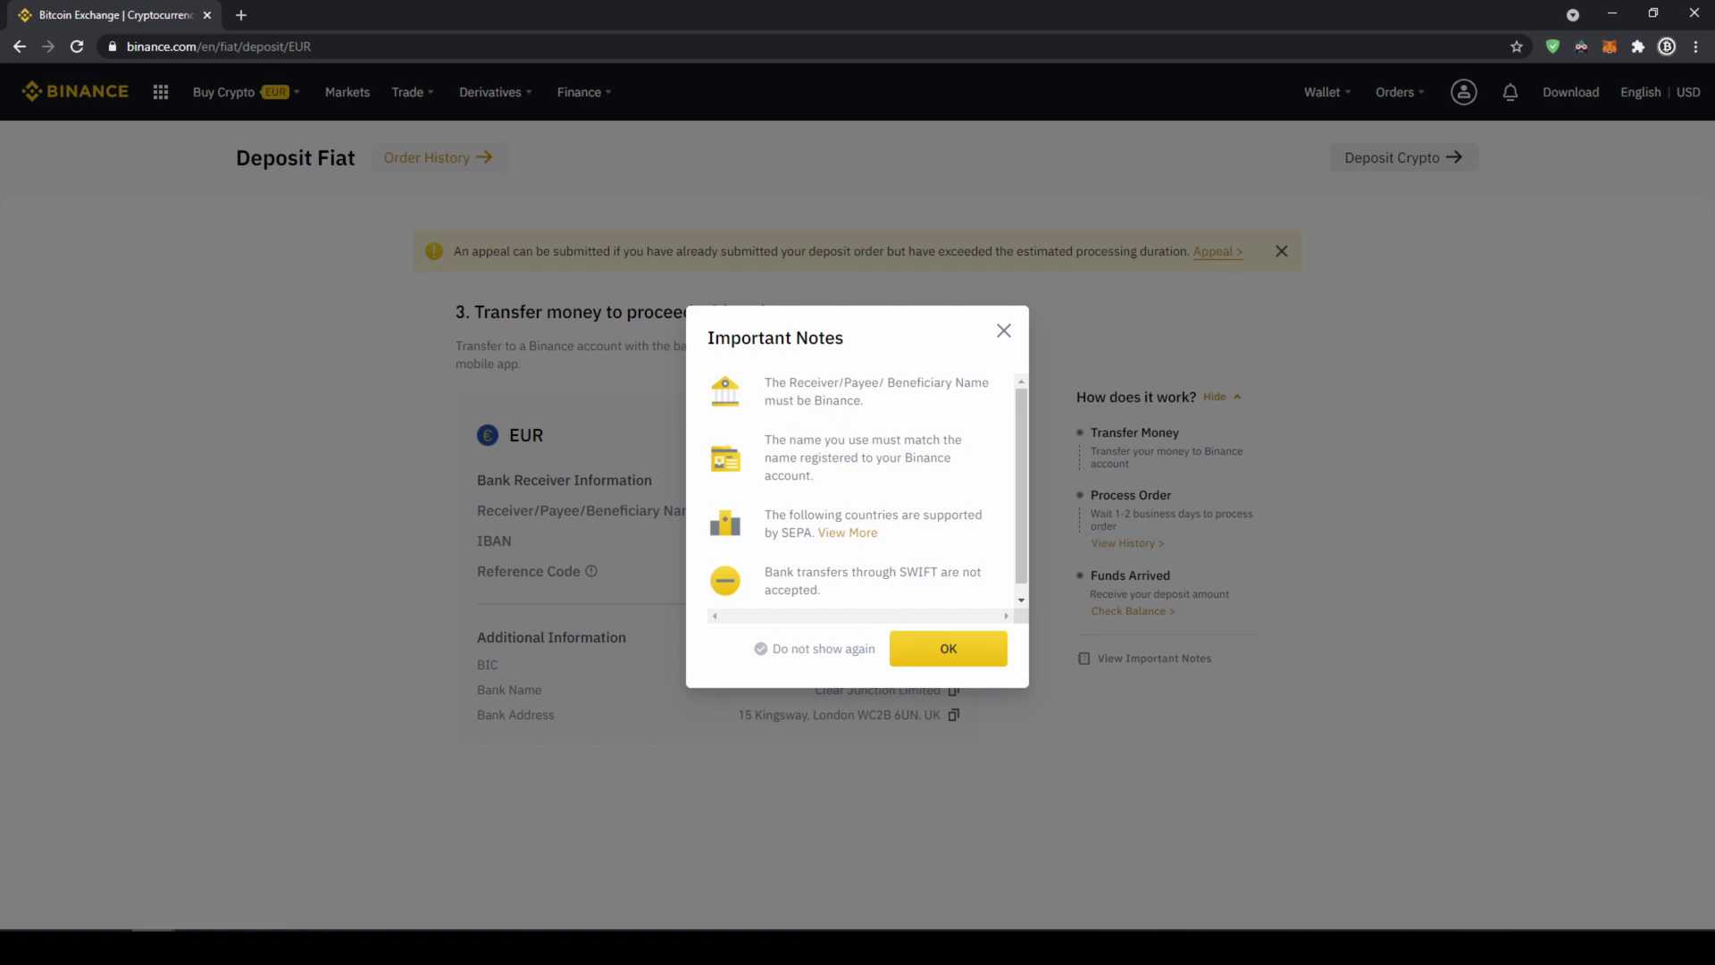
left_click_drag(804, 400, 863, 400)
left_click(843, 432)
left_click(941, 643)
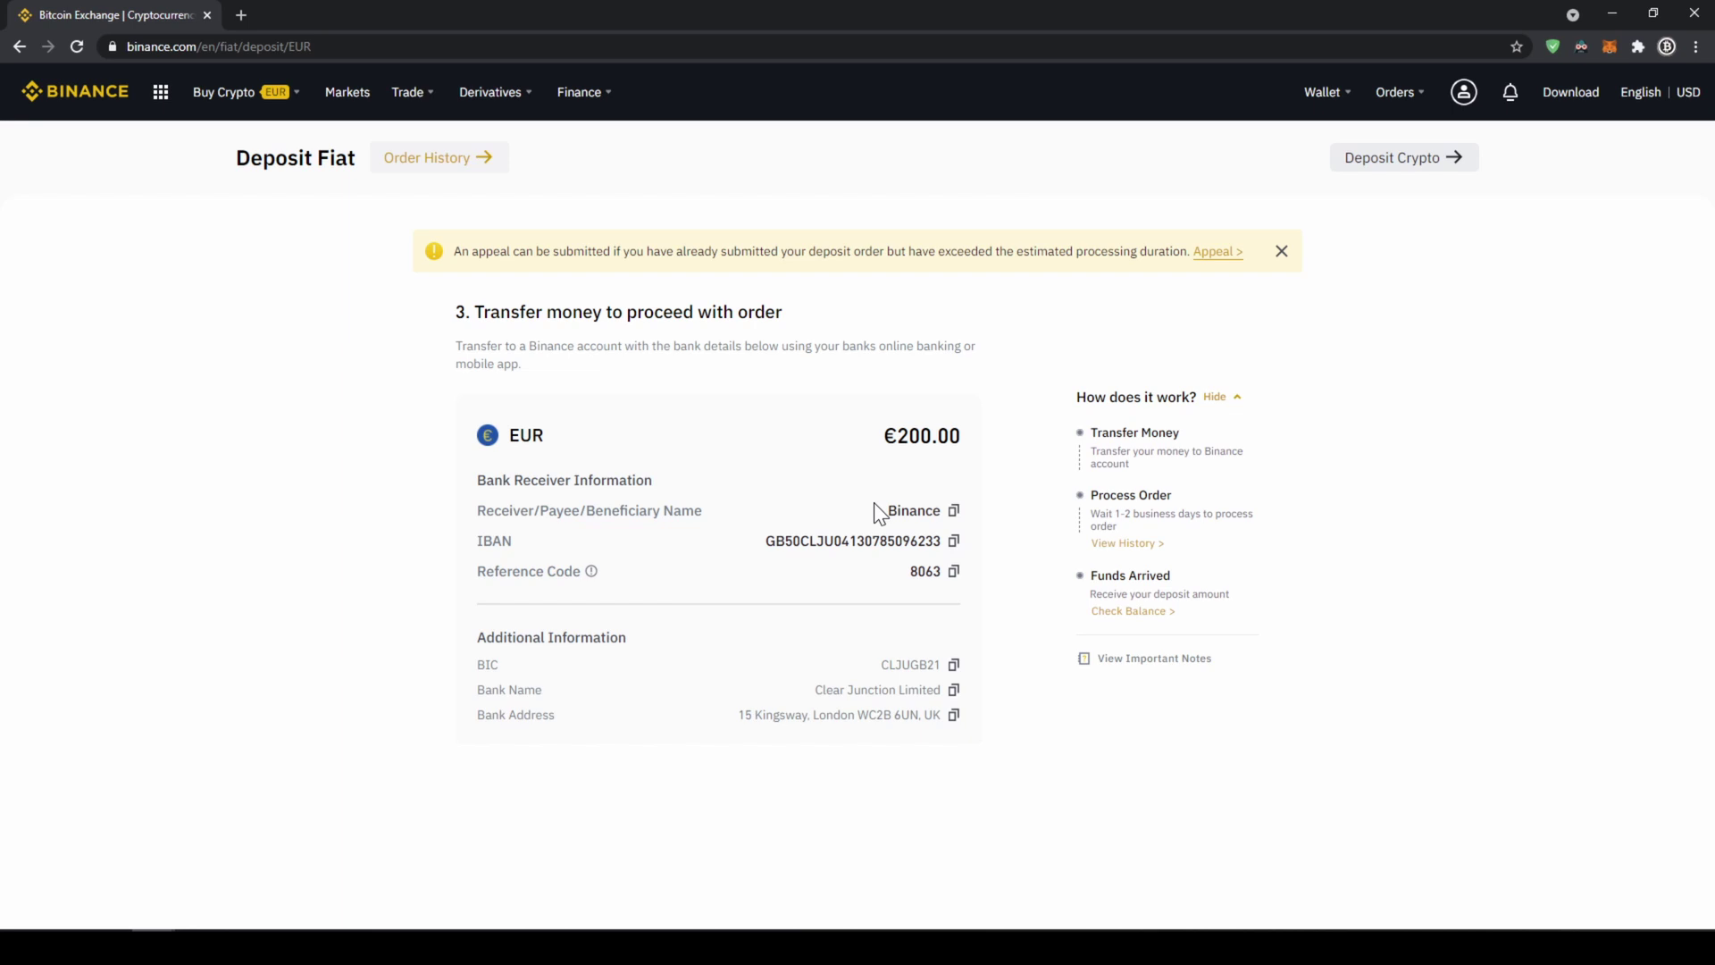
Select the beneficiary name, IBAN and reference code from the transfer bank details.
left_click_drag(877, 507, 949, 516)
left_click_drag(775, 540, 820, 545)
left_click(886, 575)
left_click_drag(918, 572, 940, 572)
left_click(909, 571)
double_click(909, 570)
left_click(839, 571)
Return to the Fiat and Spot wallet showing EUR 260.59337463 and a 0.33055152 BTC total.
mouse_move(1340, 117)
left_click(1341, 183)
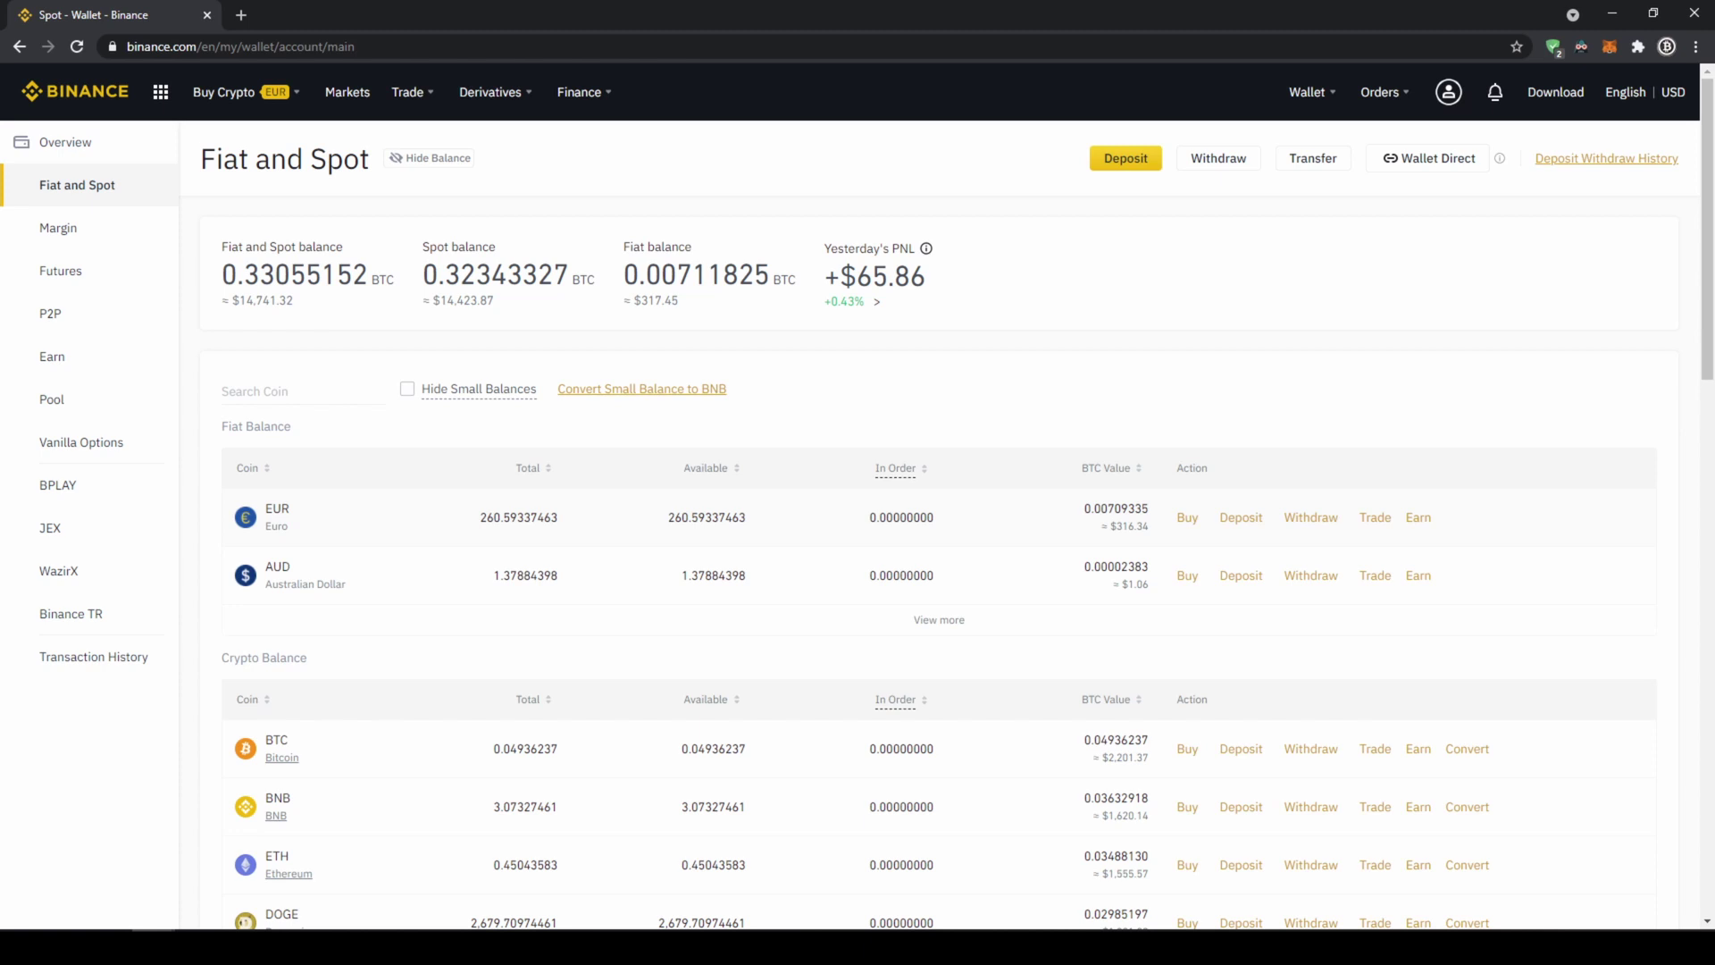
Start a Cash Balance crypto purchase with USDT as the coin and EUR as payment currency.
mouse_move(261, 98)
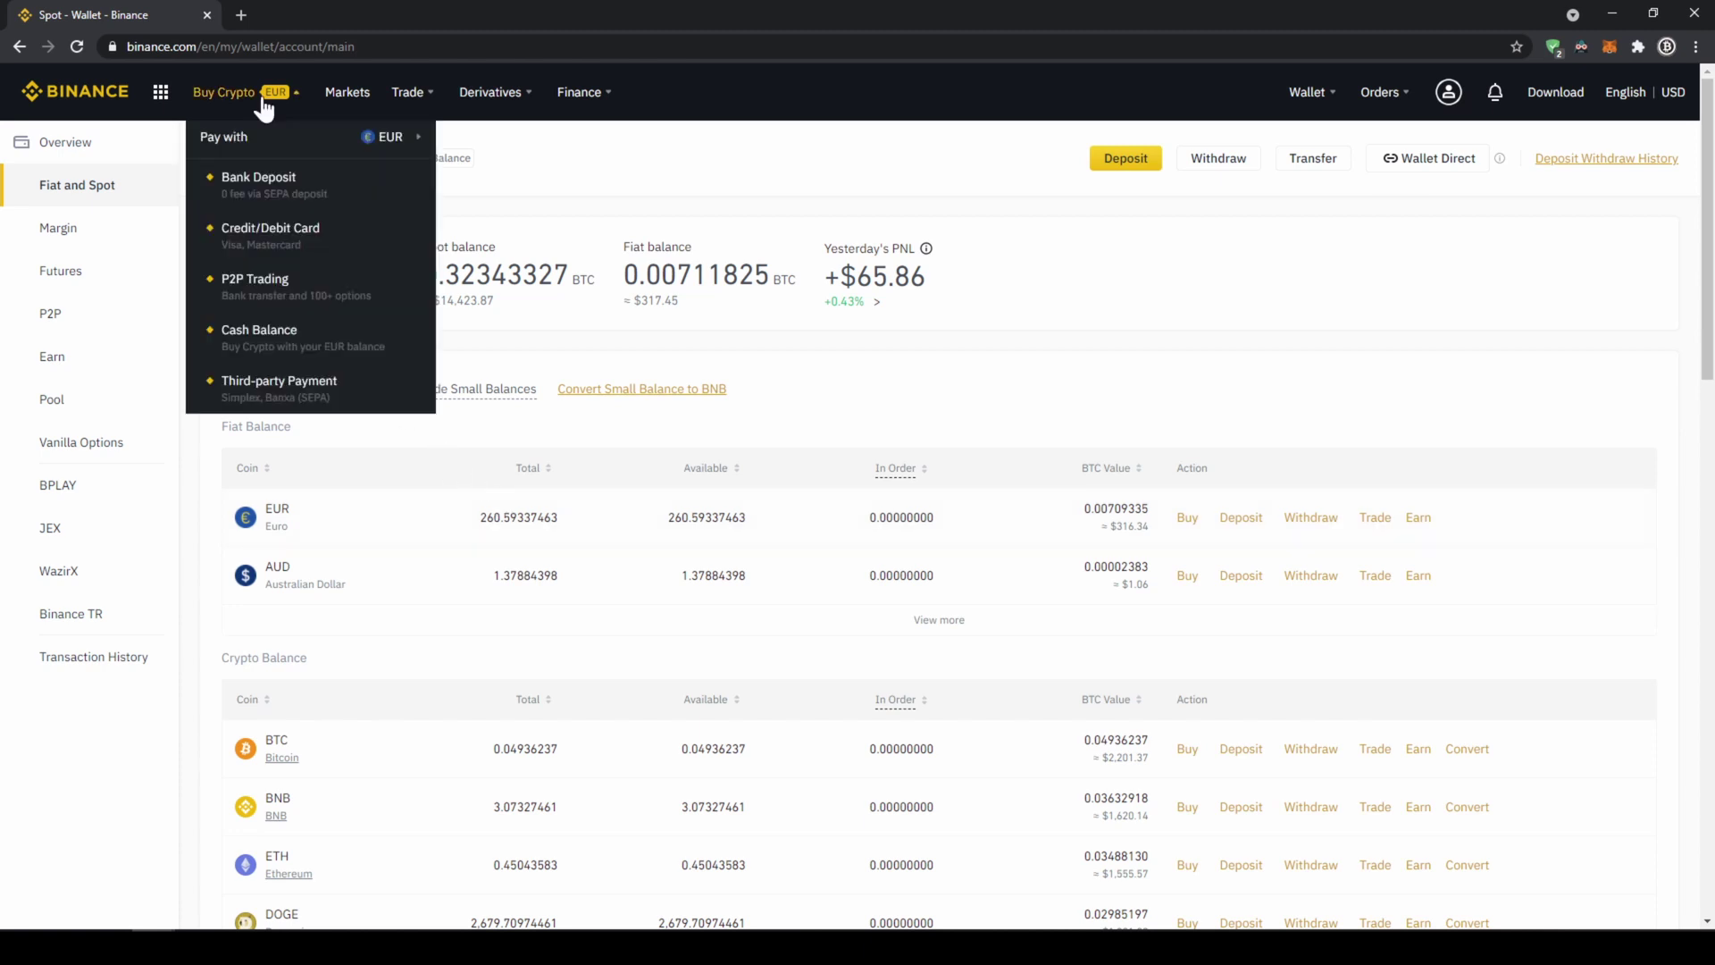
left_click(258, 344)
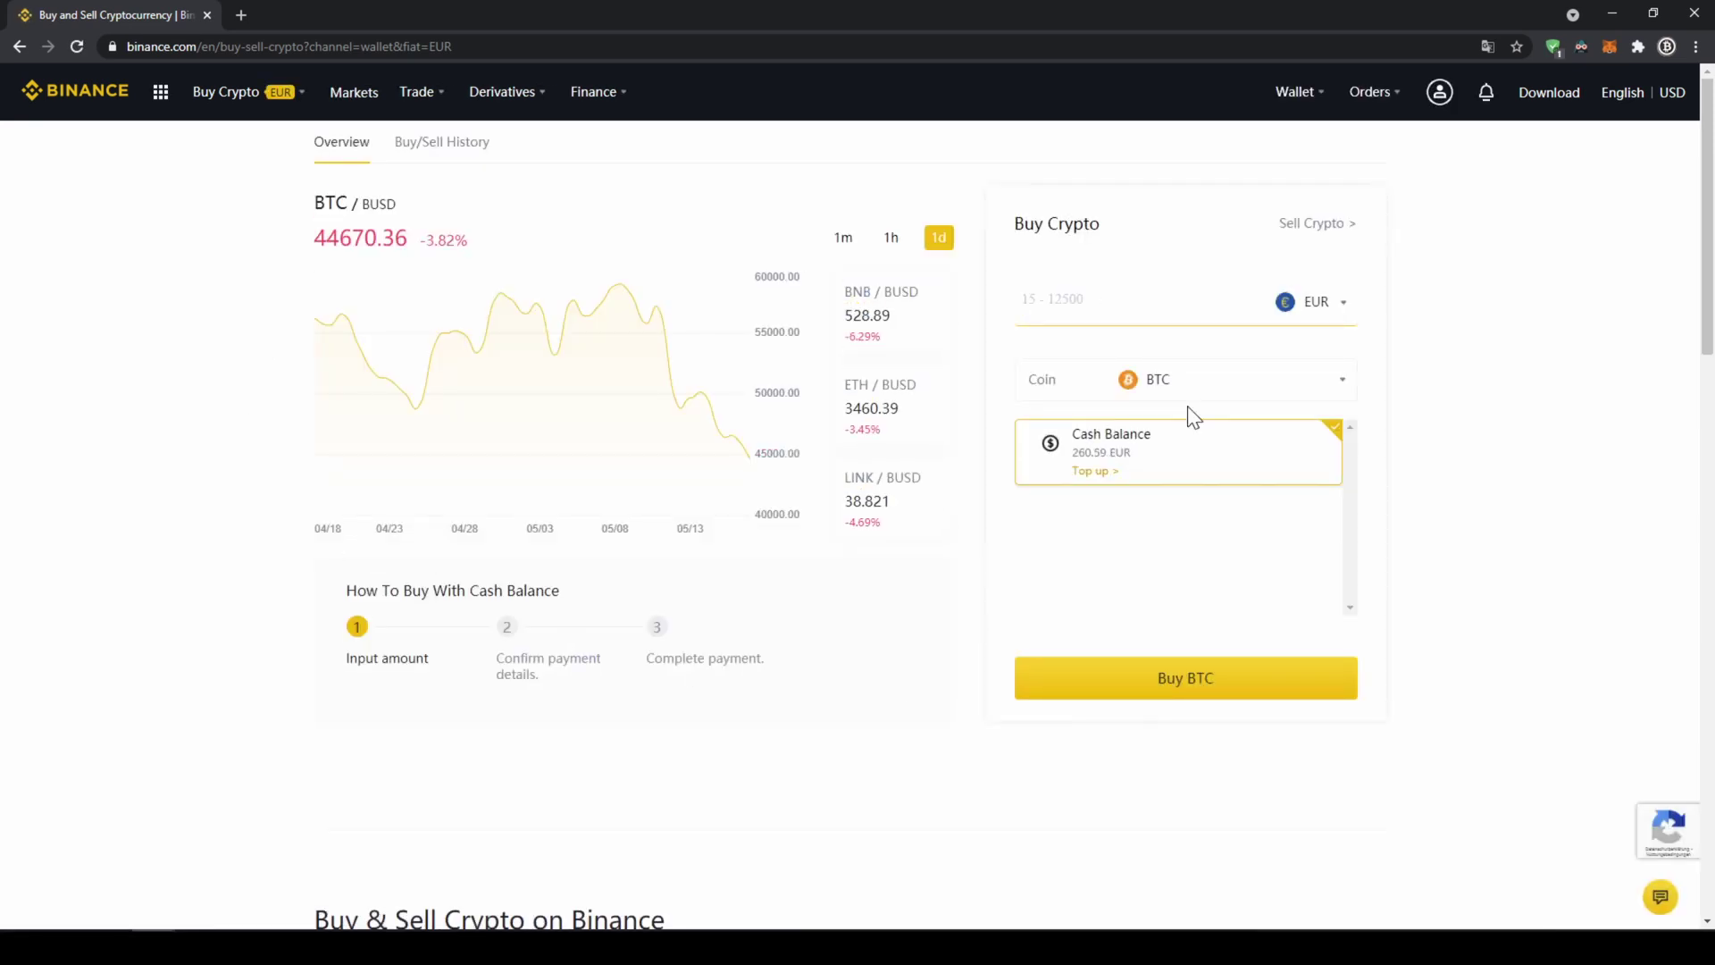
left_click(1300, 390)
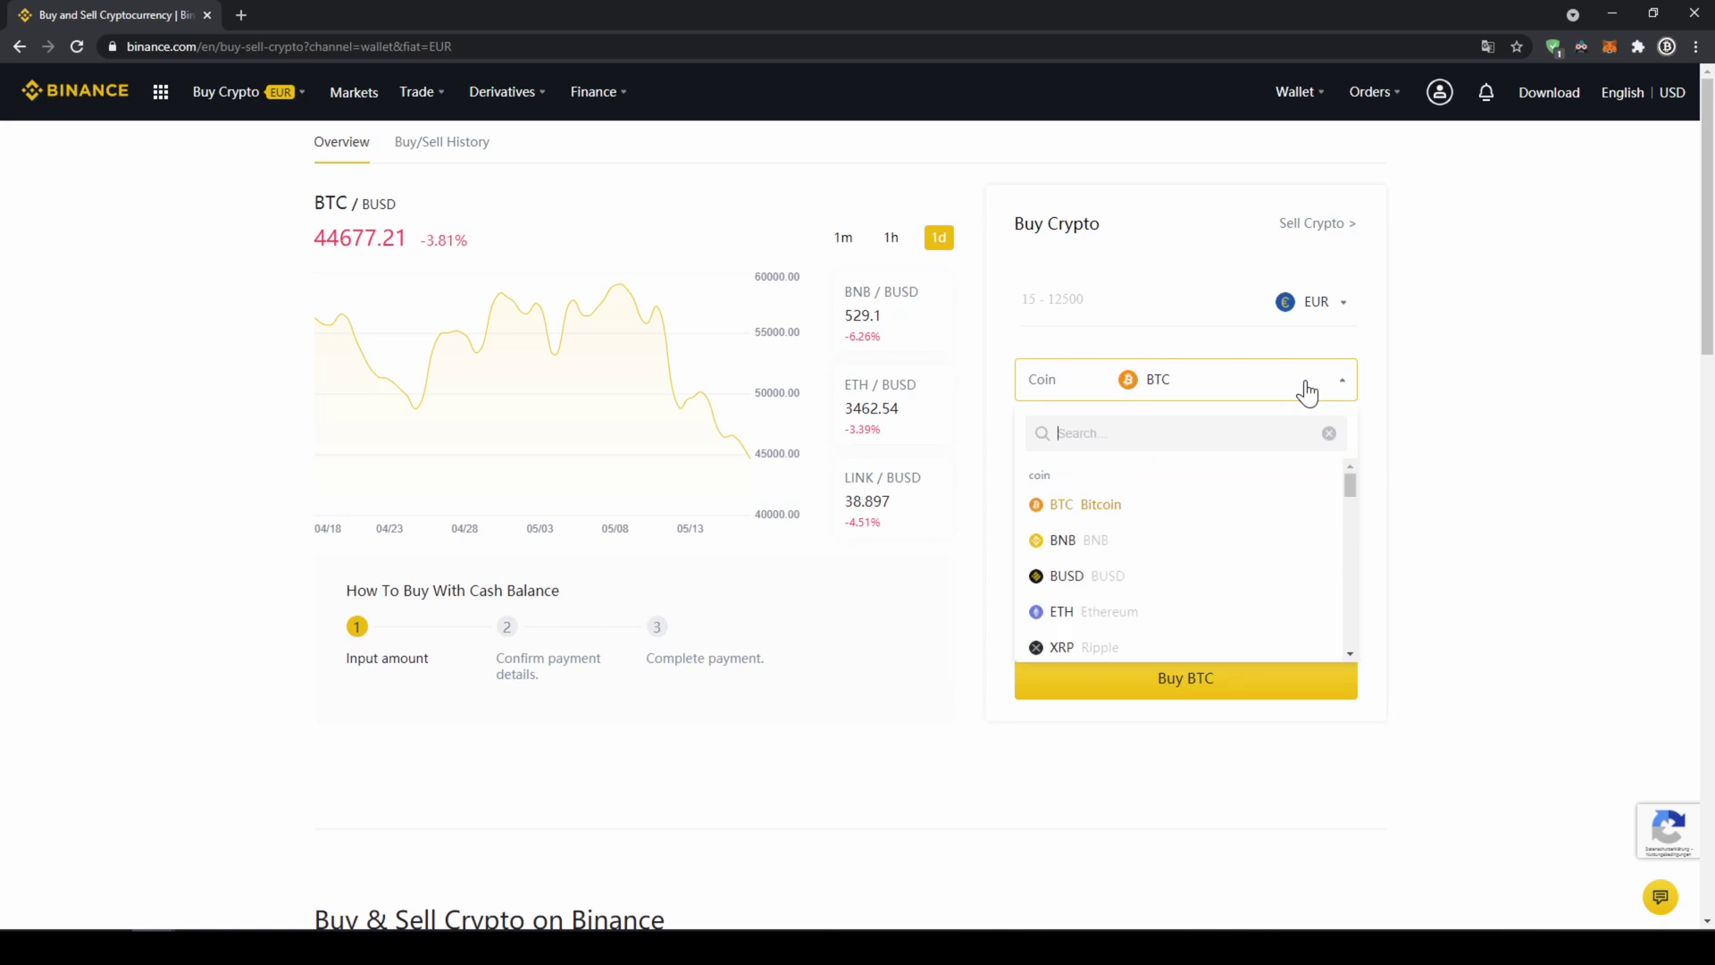
type("usdt")
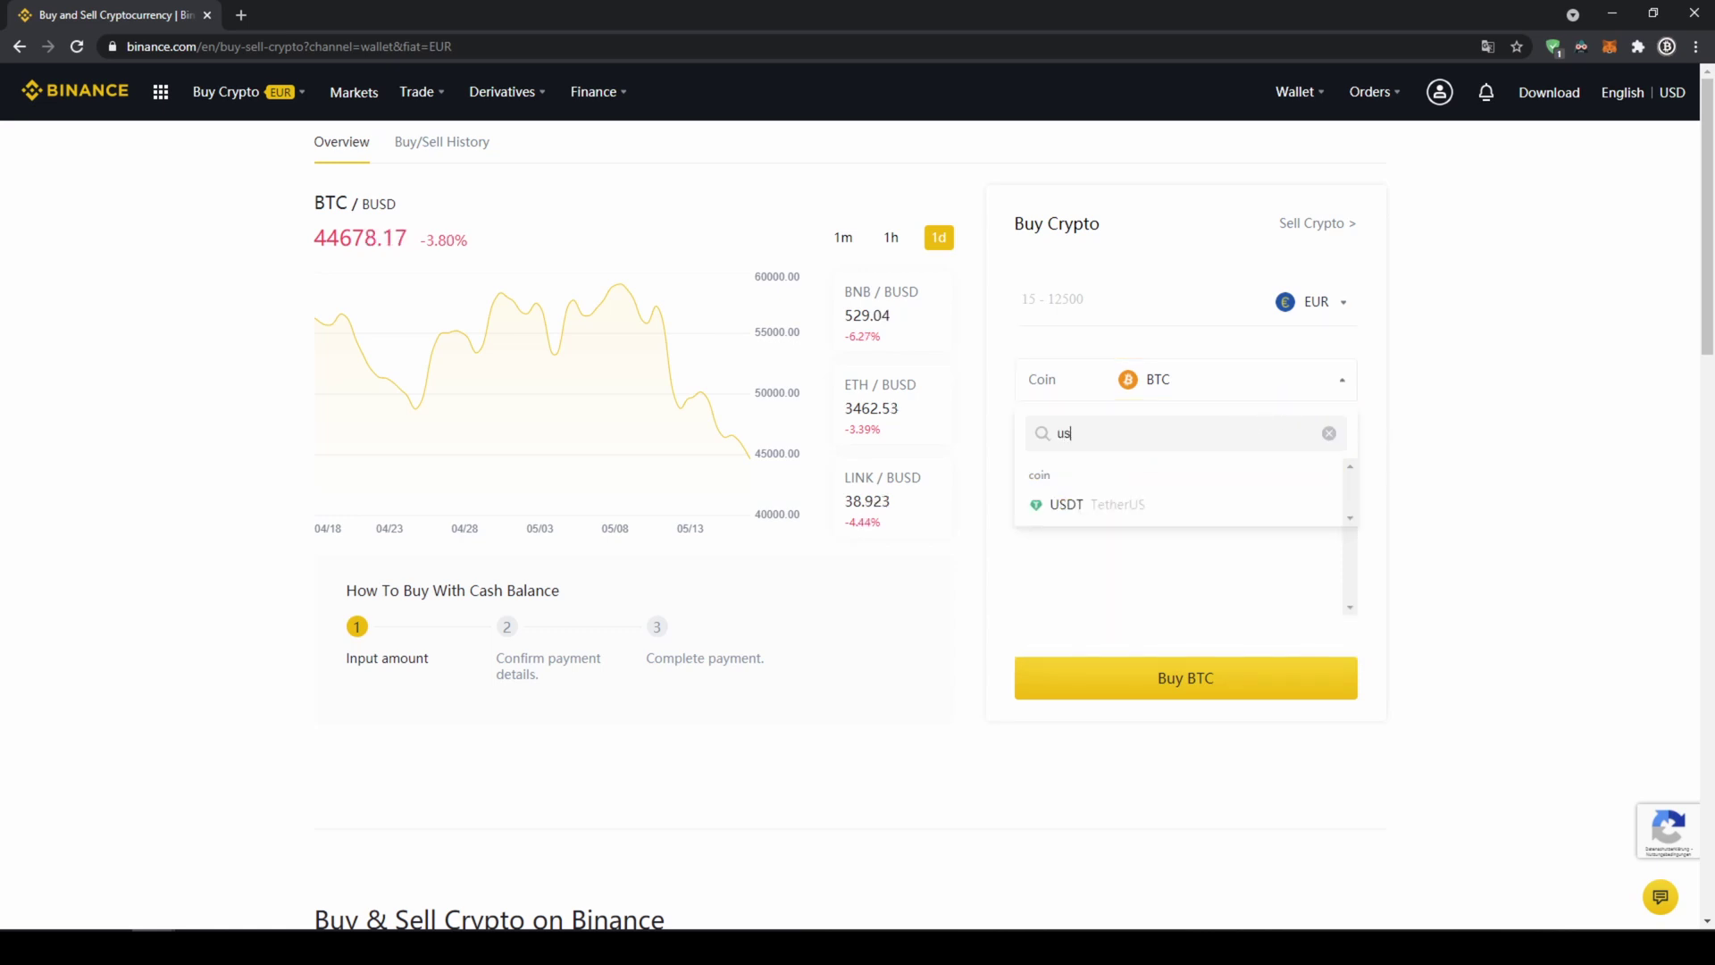
left_click(1200, 514)
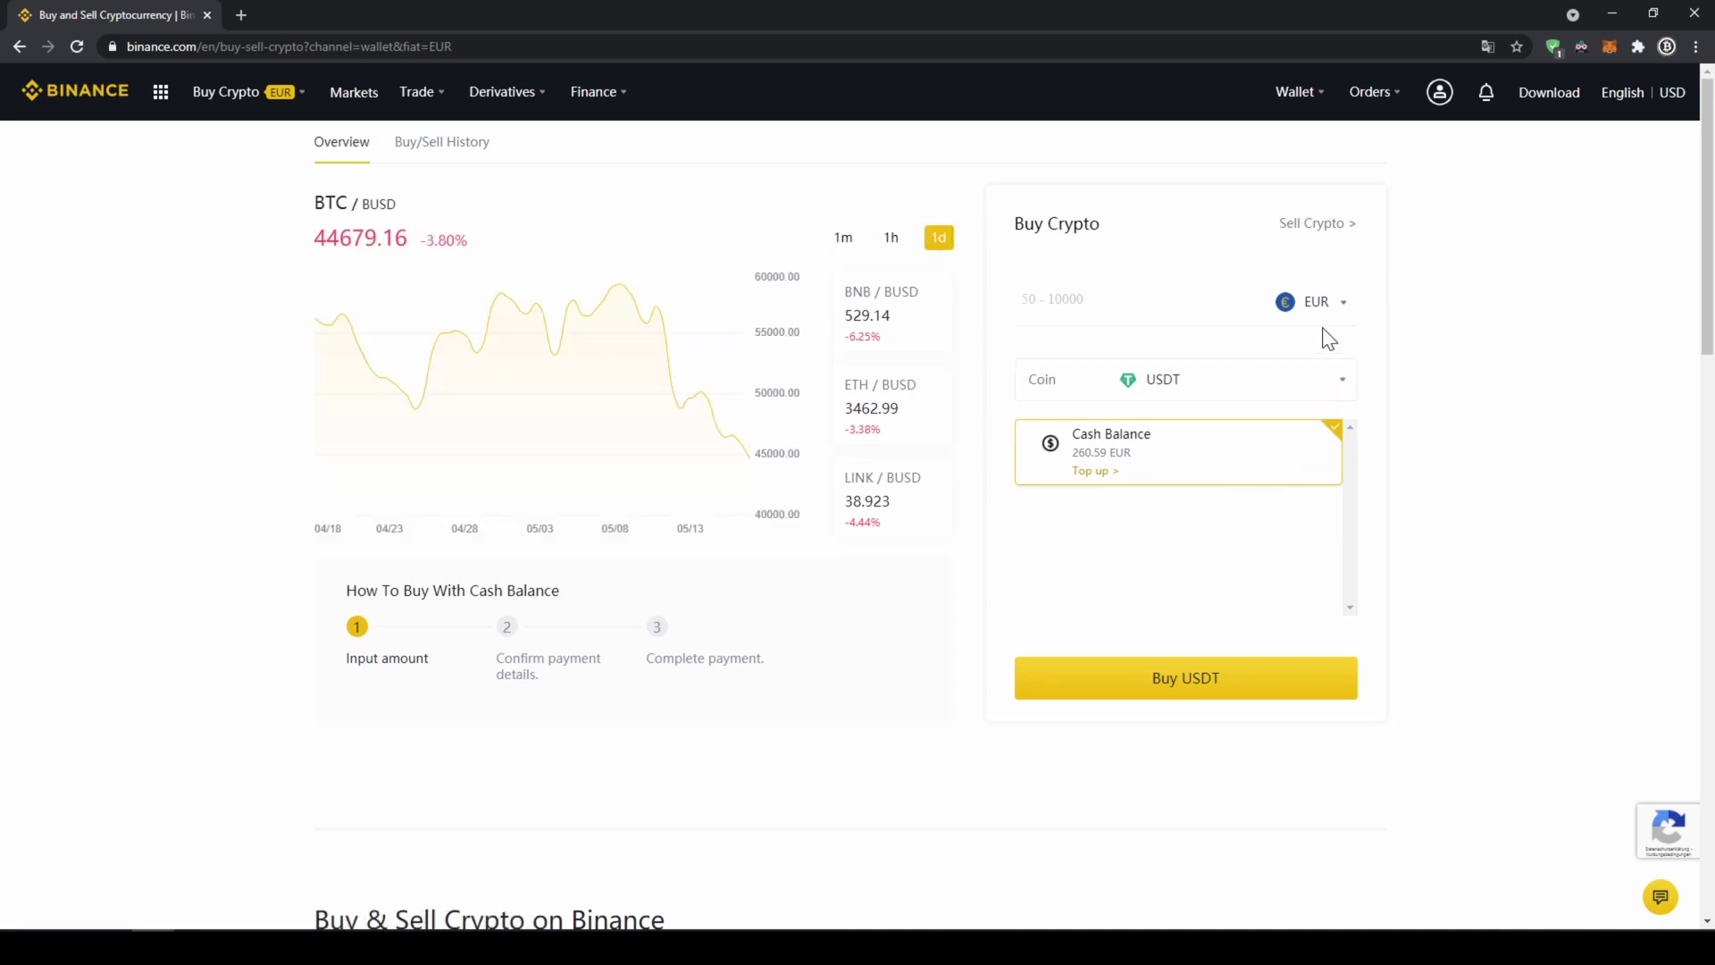
left_click(1327, 303)
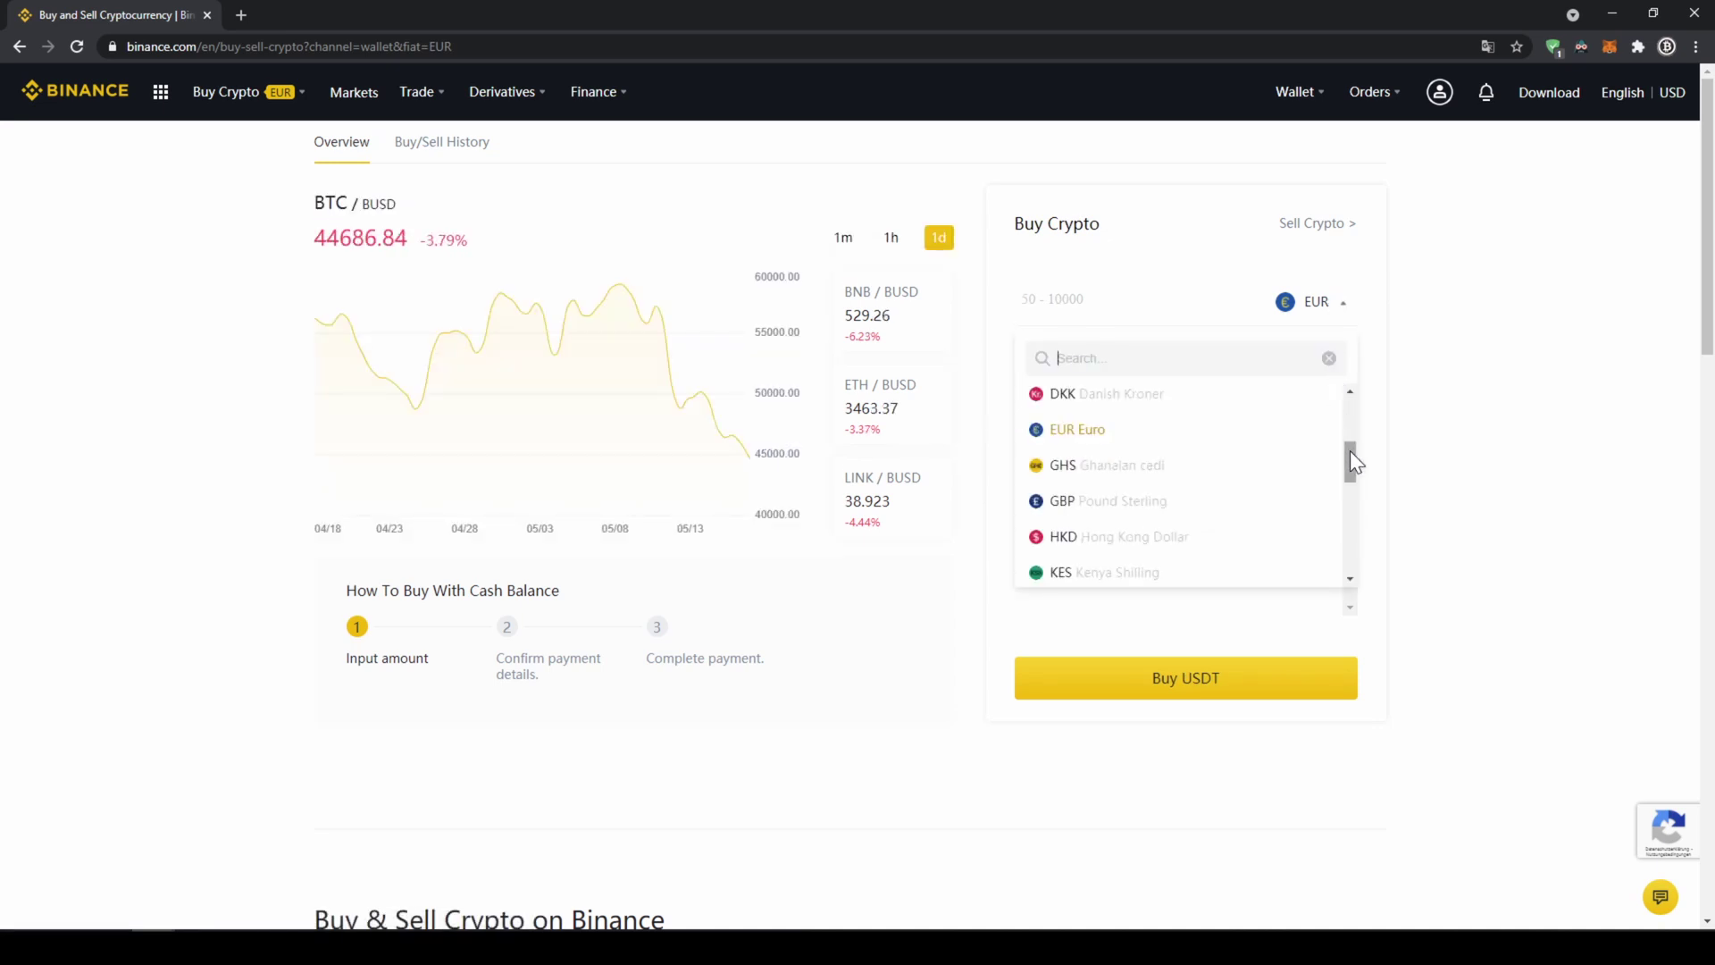
left_click_drag(1349, 451, 1355, 411)
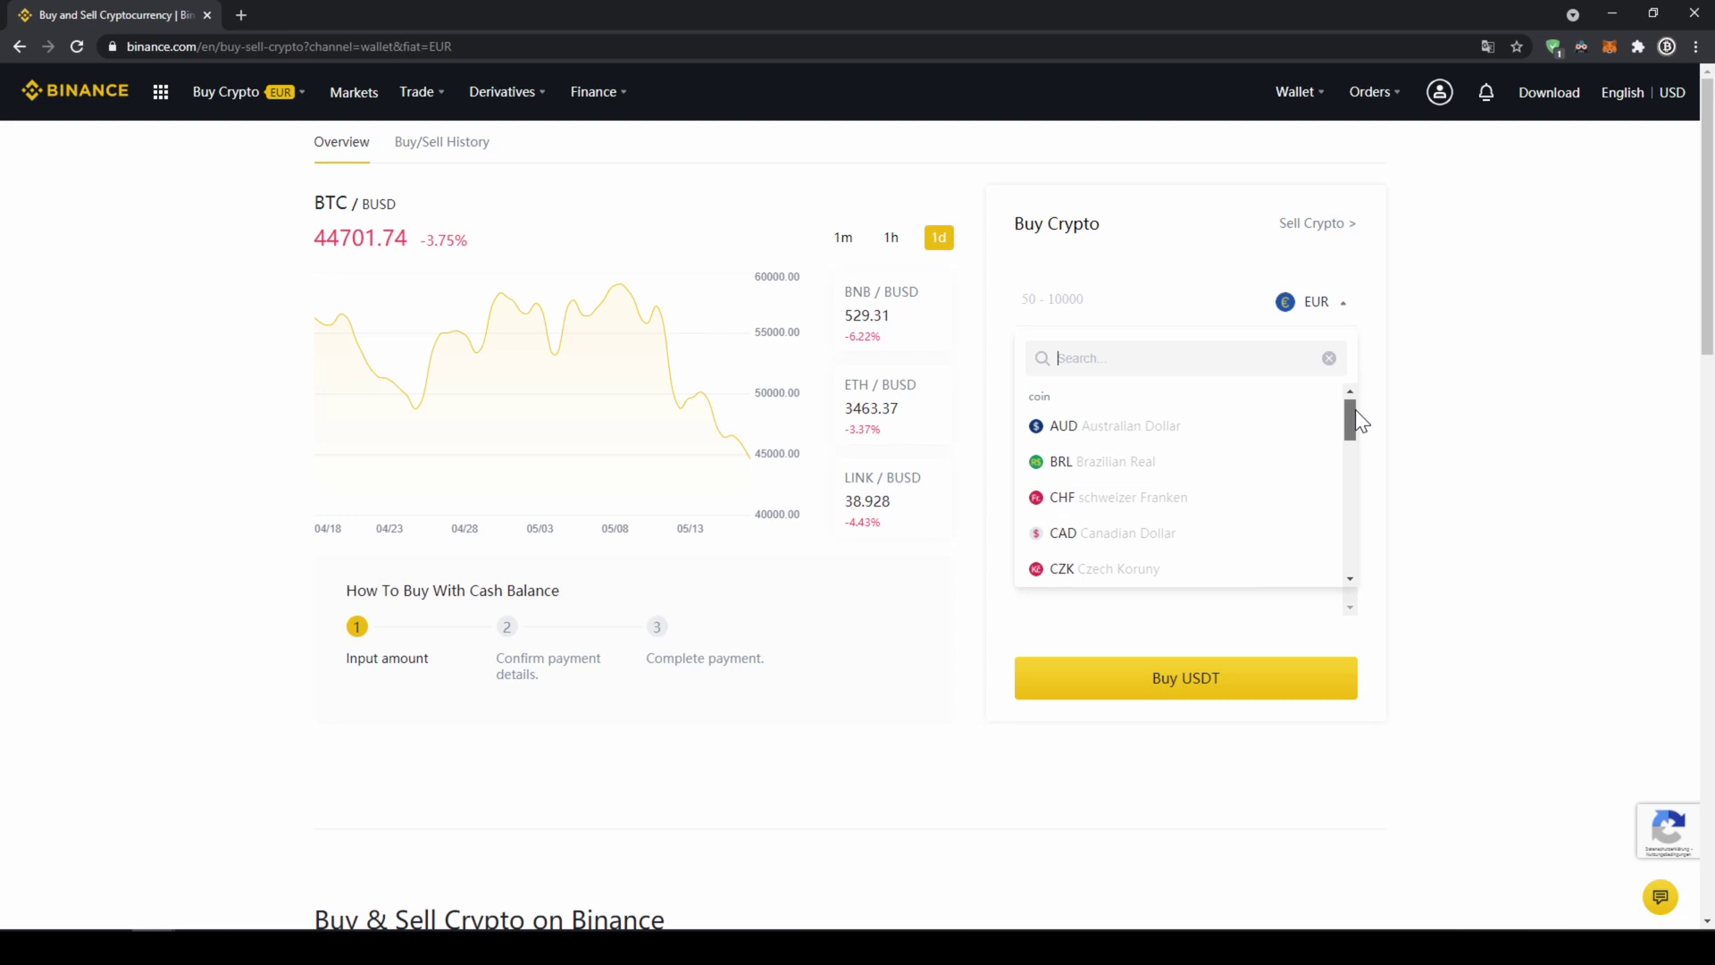
left_click(1411, 326)
Enter 200 EUR and review the order to receive 242.527163 USDT.
left_click(1151, 290)
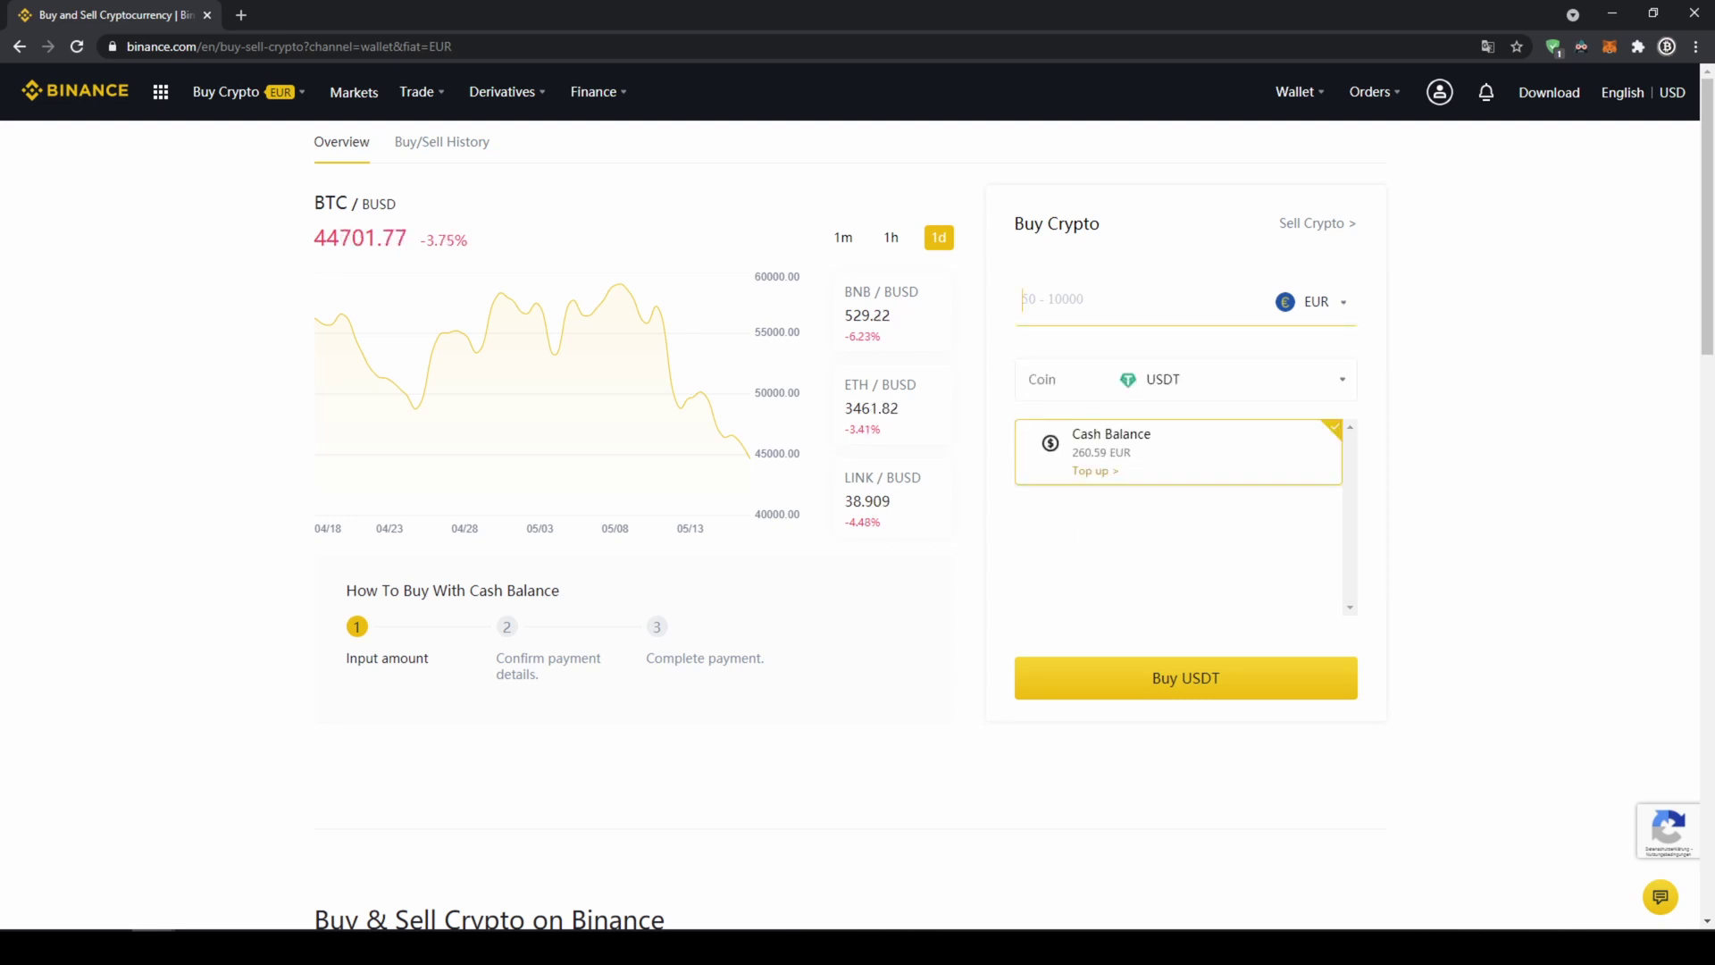
type("200")
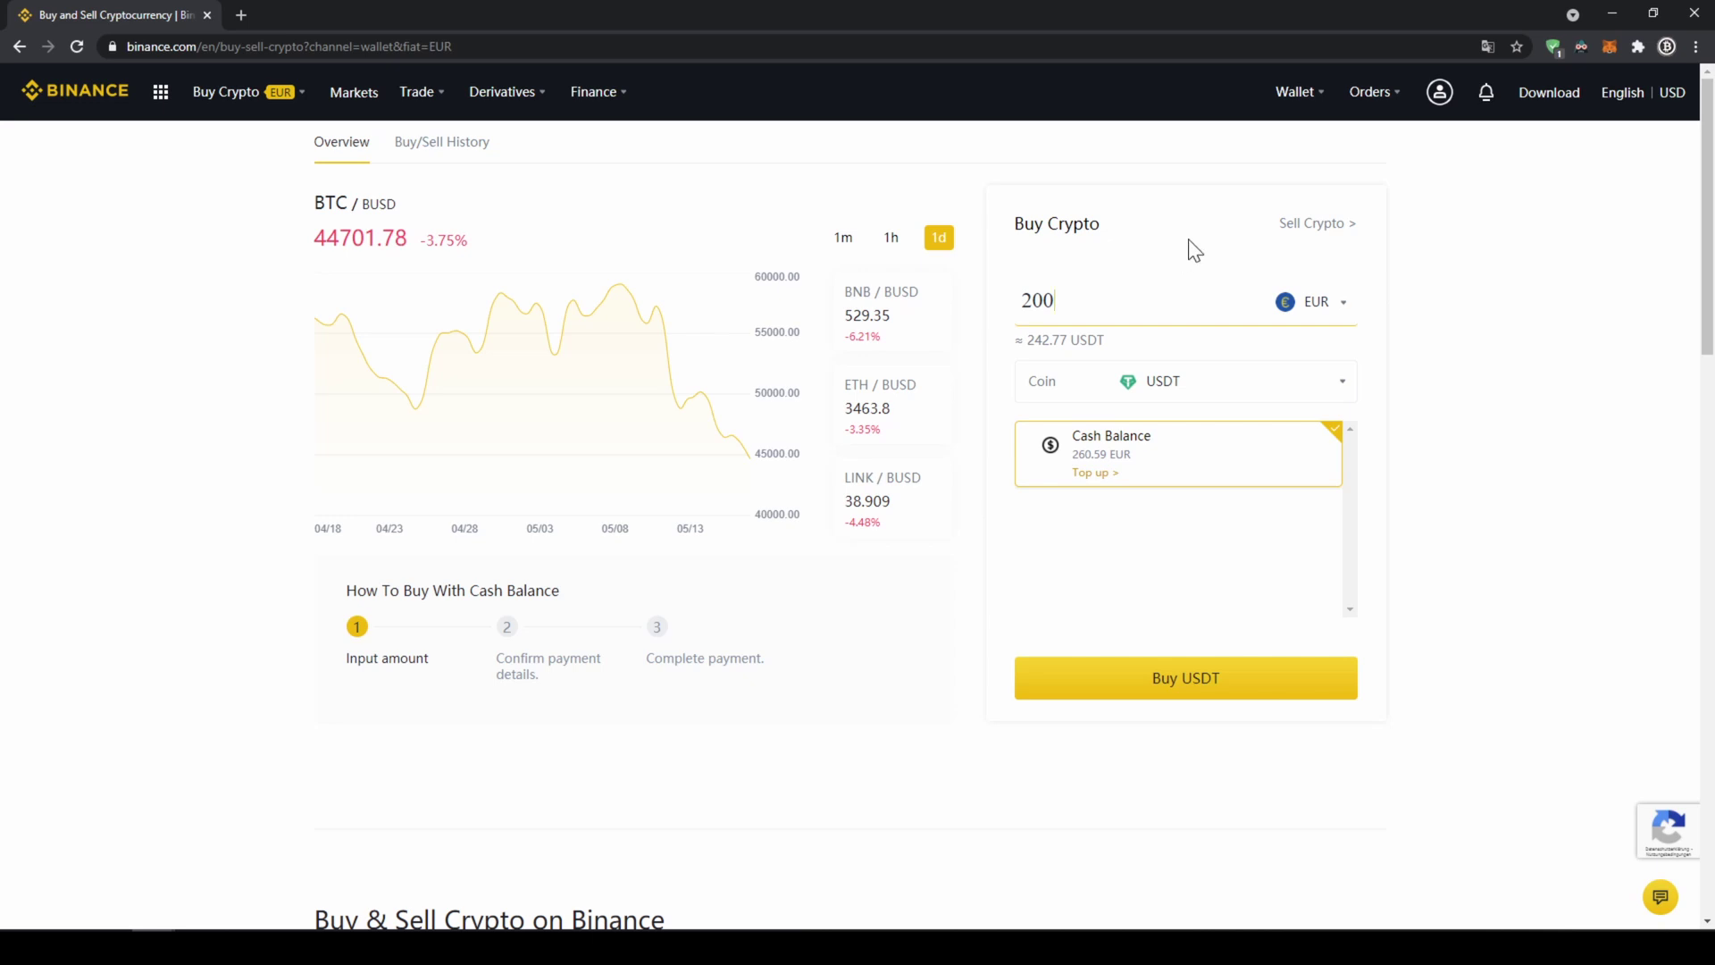
left_click(1244, 692)
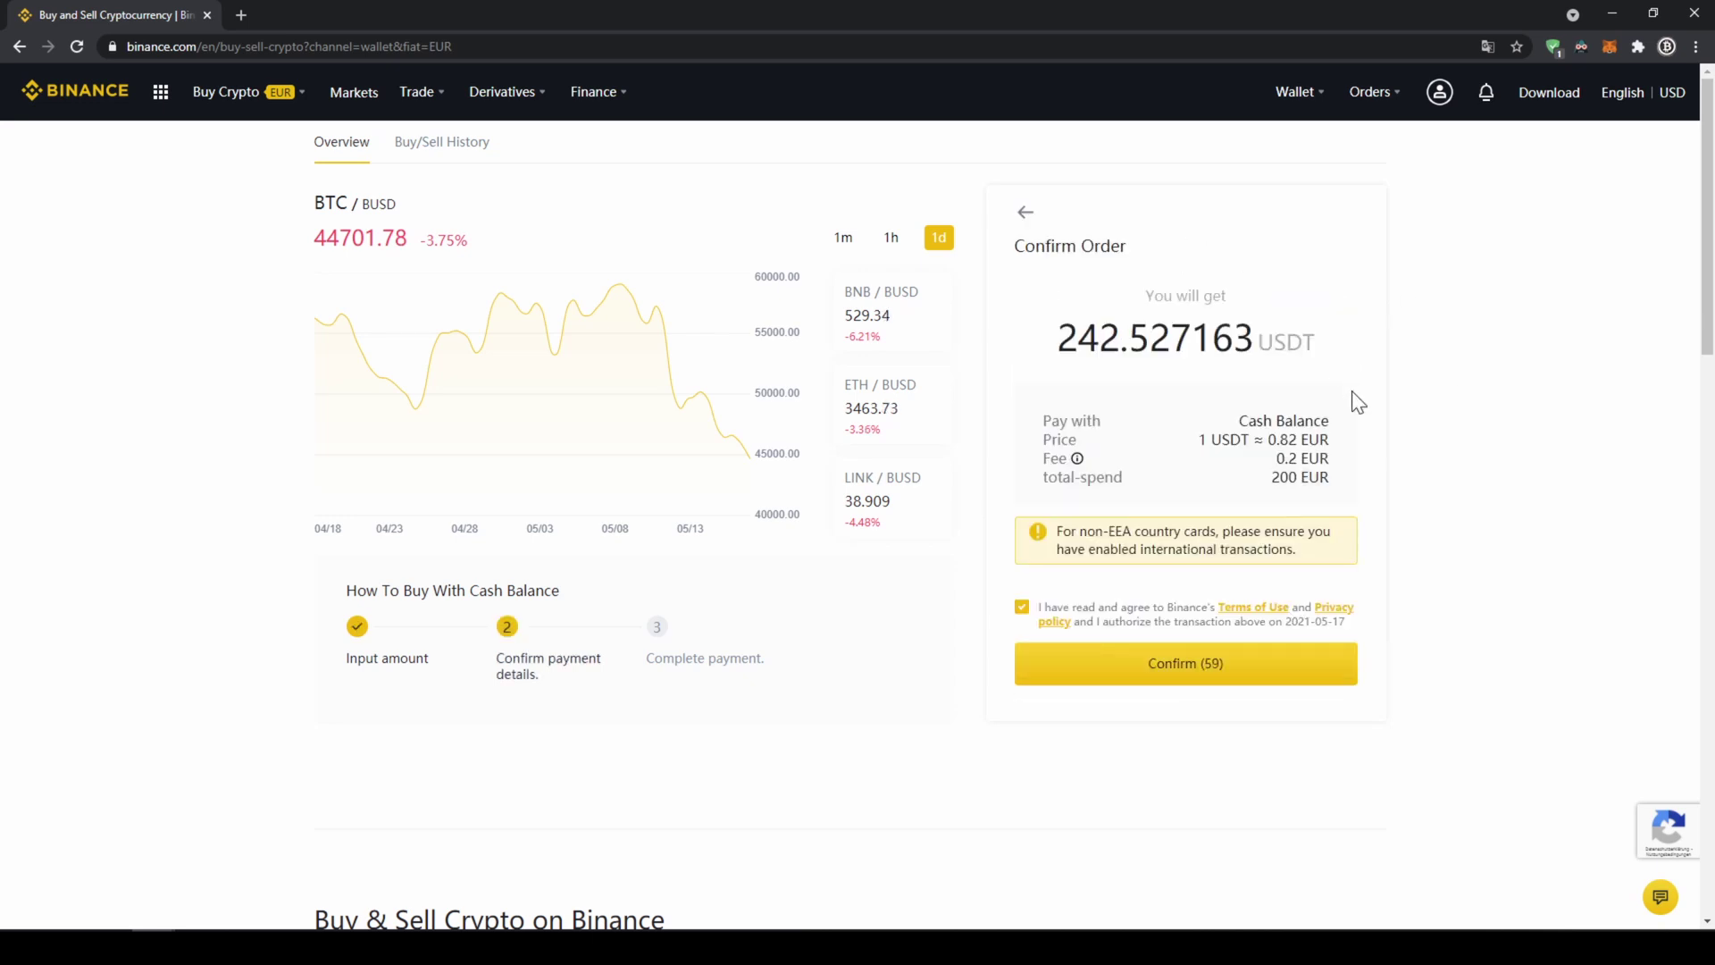
left_click_drag(1057, 338, 1129, 338)
left_click(1129, 337)
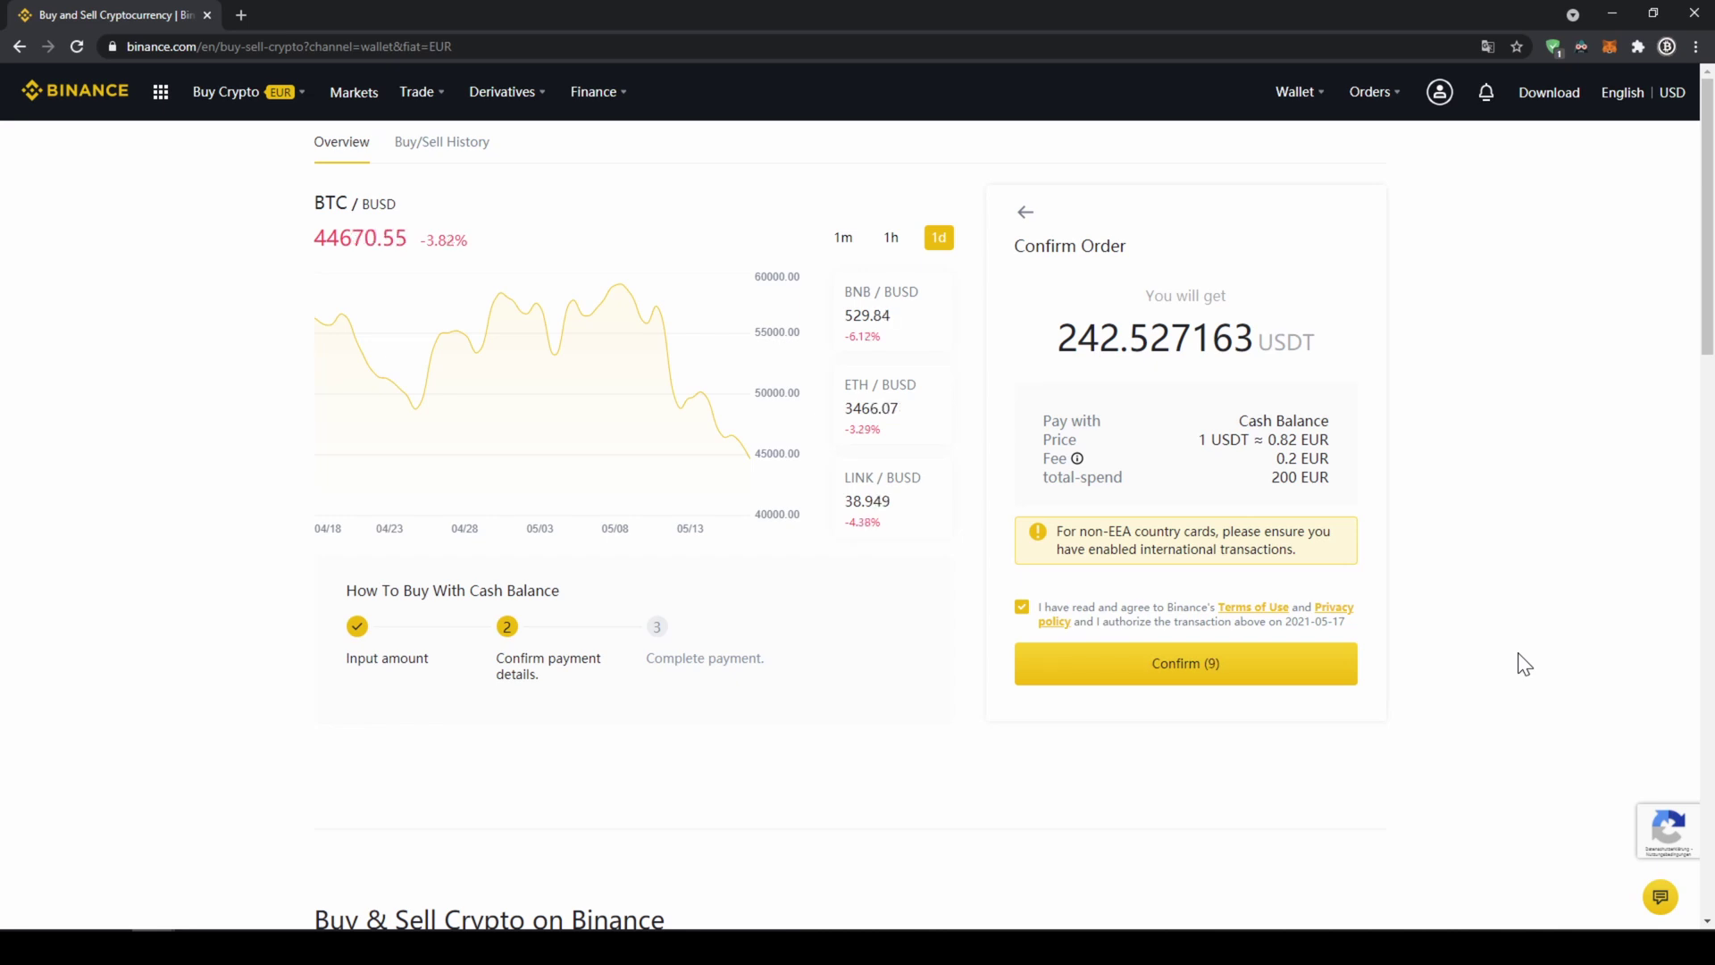
Set up a Credit/Debit Card purchase of USDT for 200 EUR and proceed with Buy USDT.
mouse_move(234, 105)
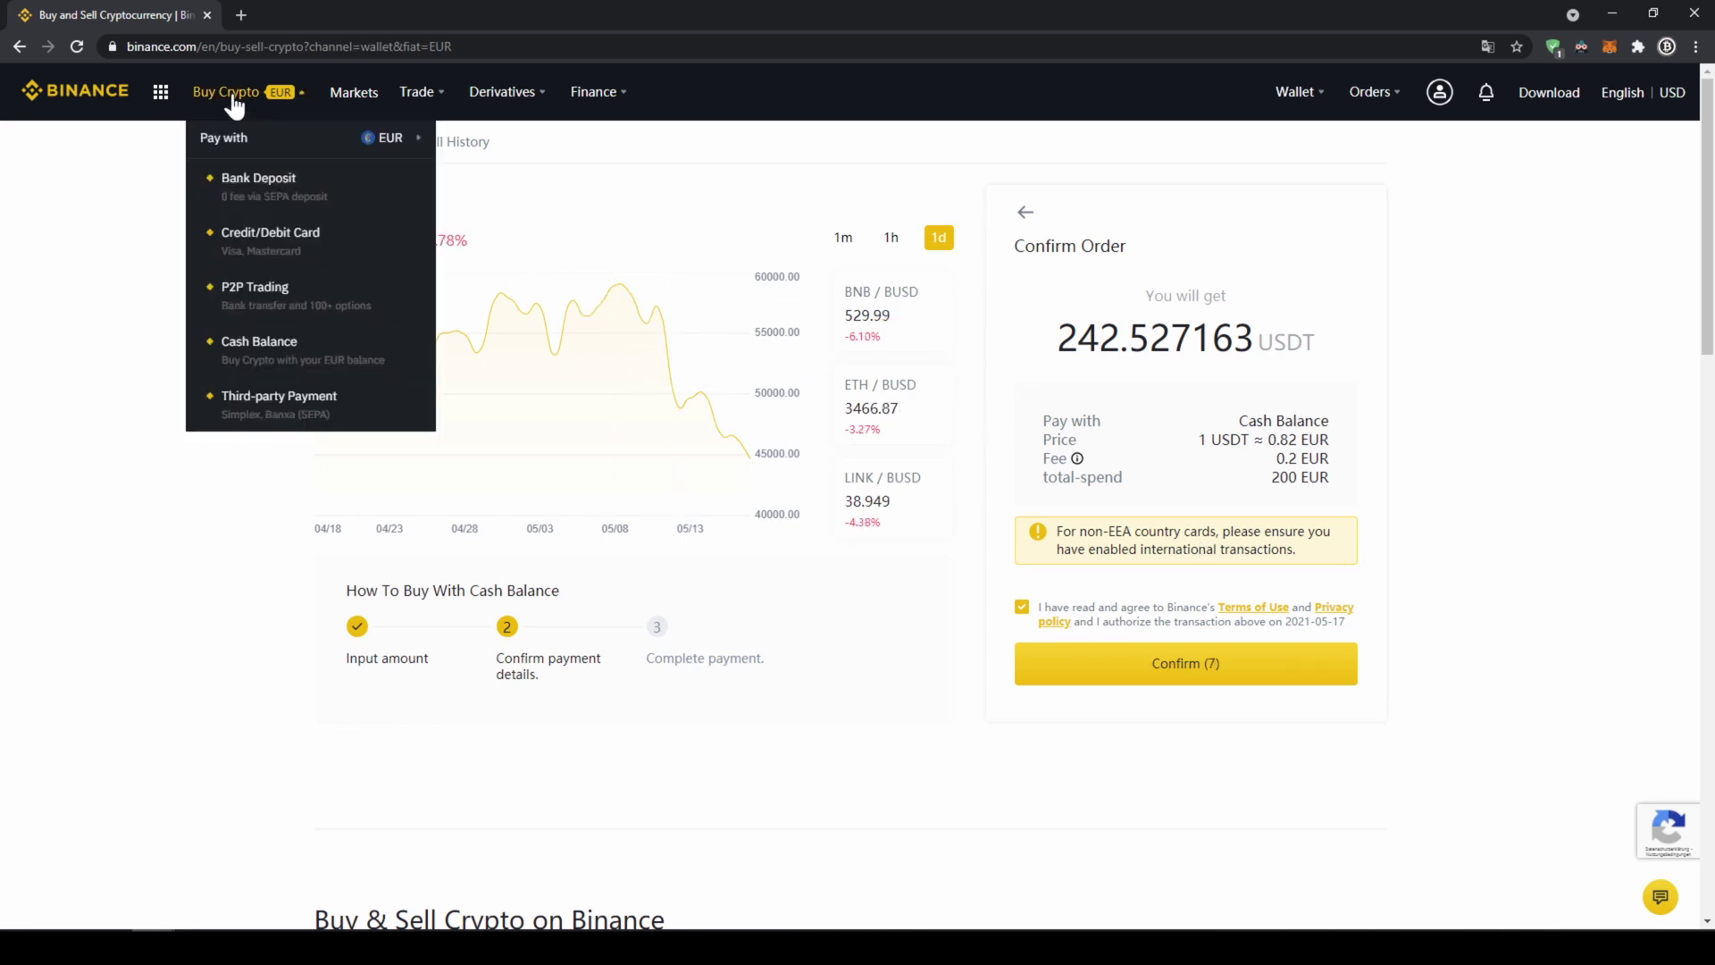
left_click(265, 252)
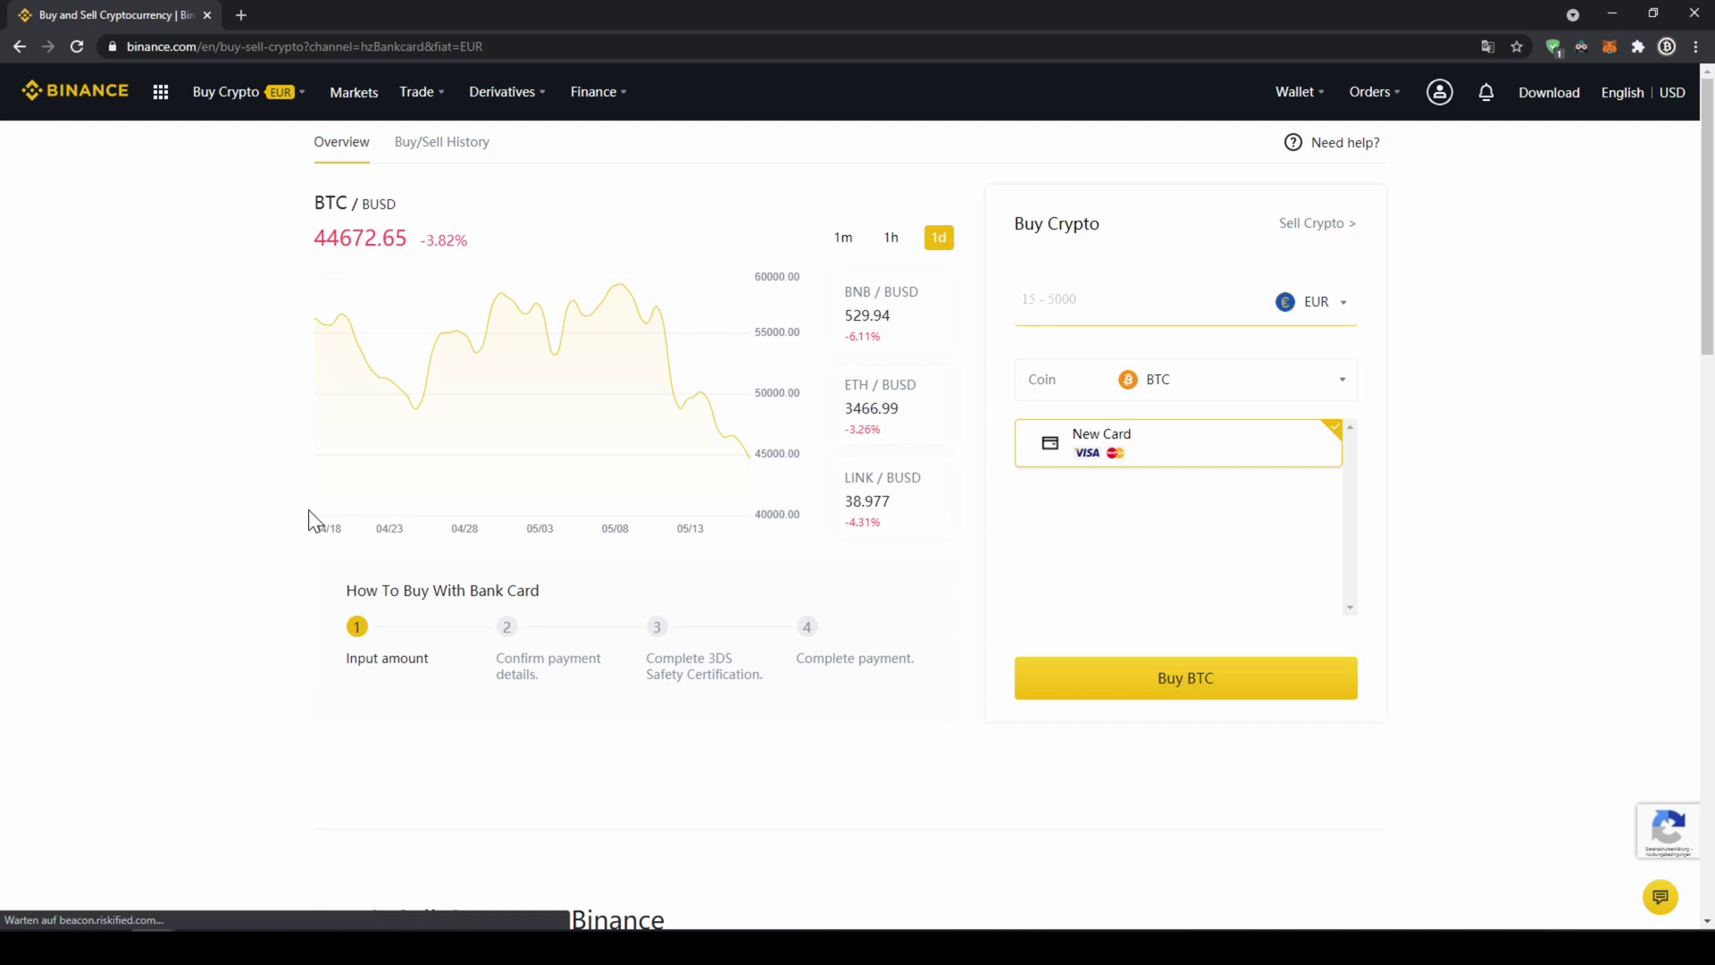
left_click(1293, 395)
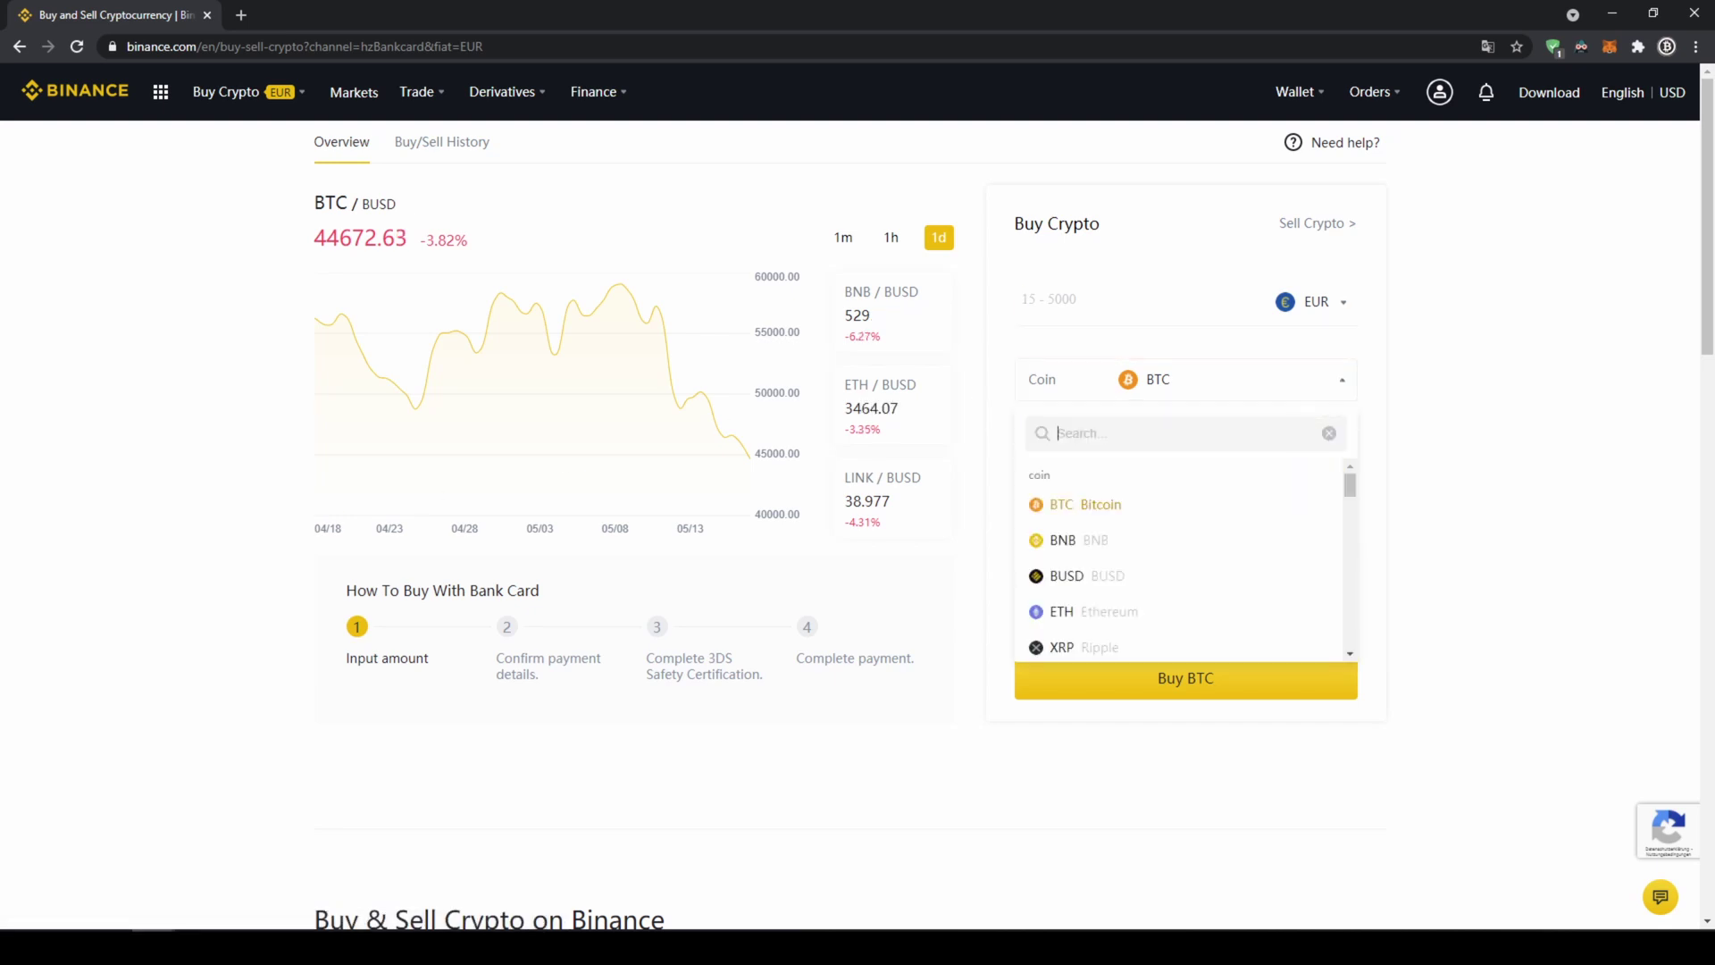
type("usdt")
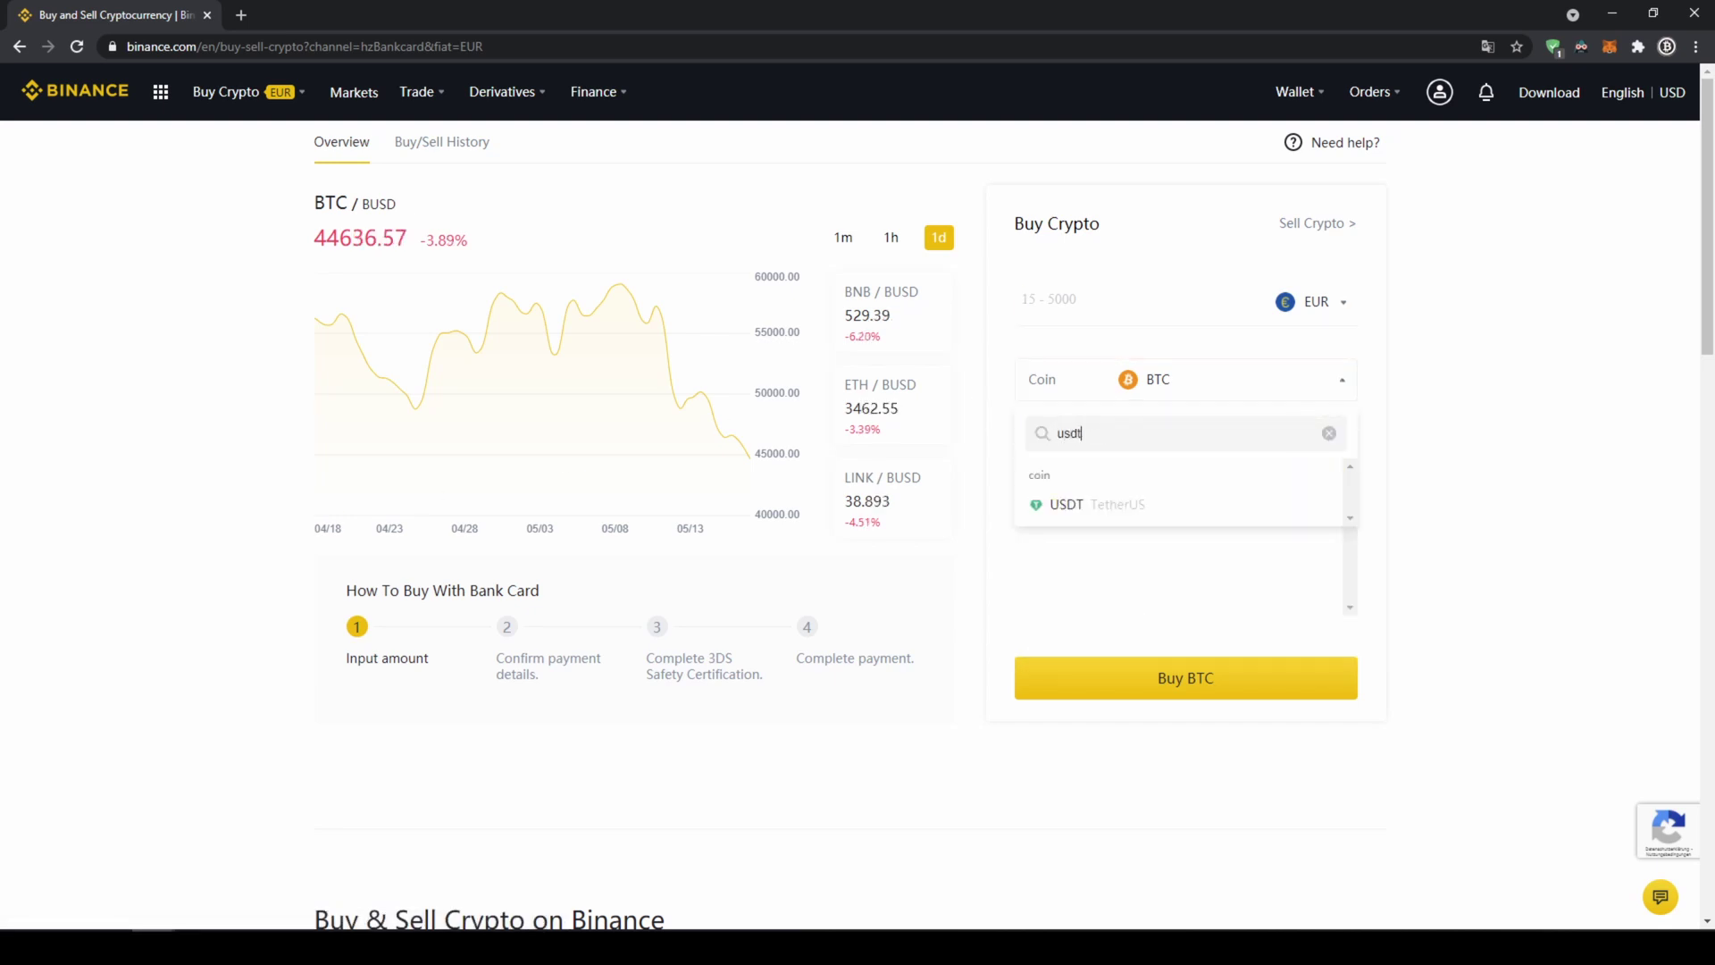
left_click(1302, 515)
left_click(1161, 302)
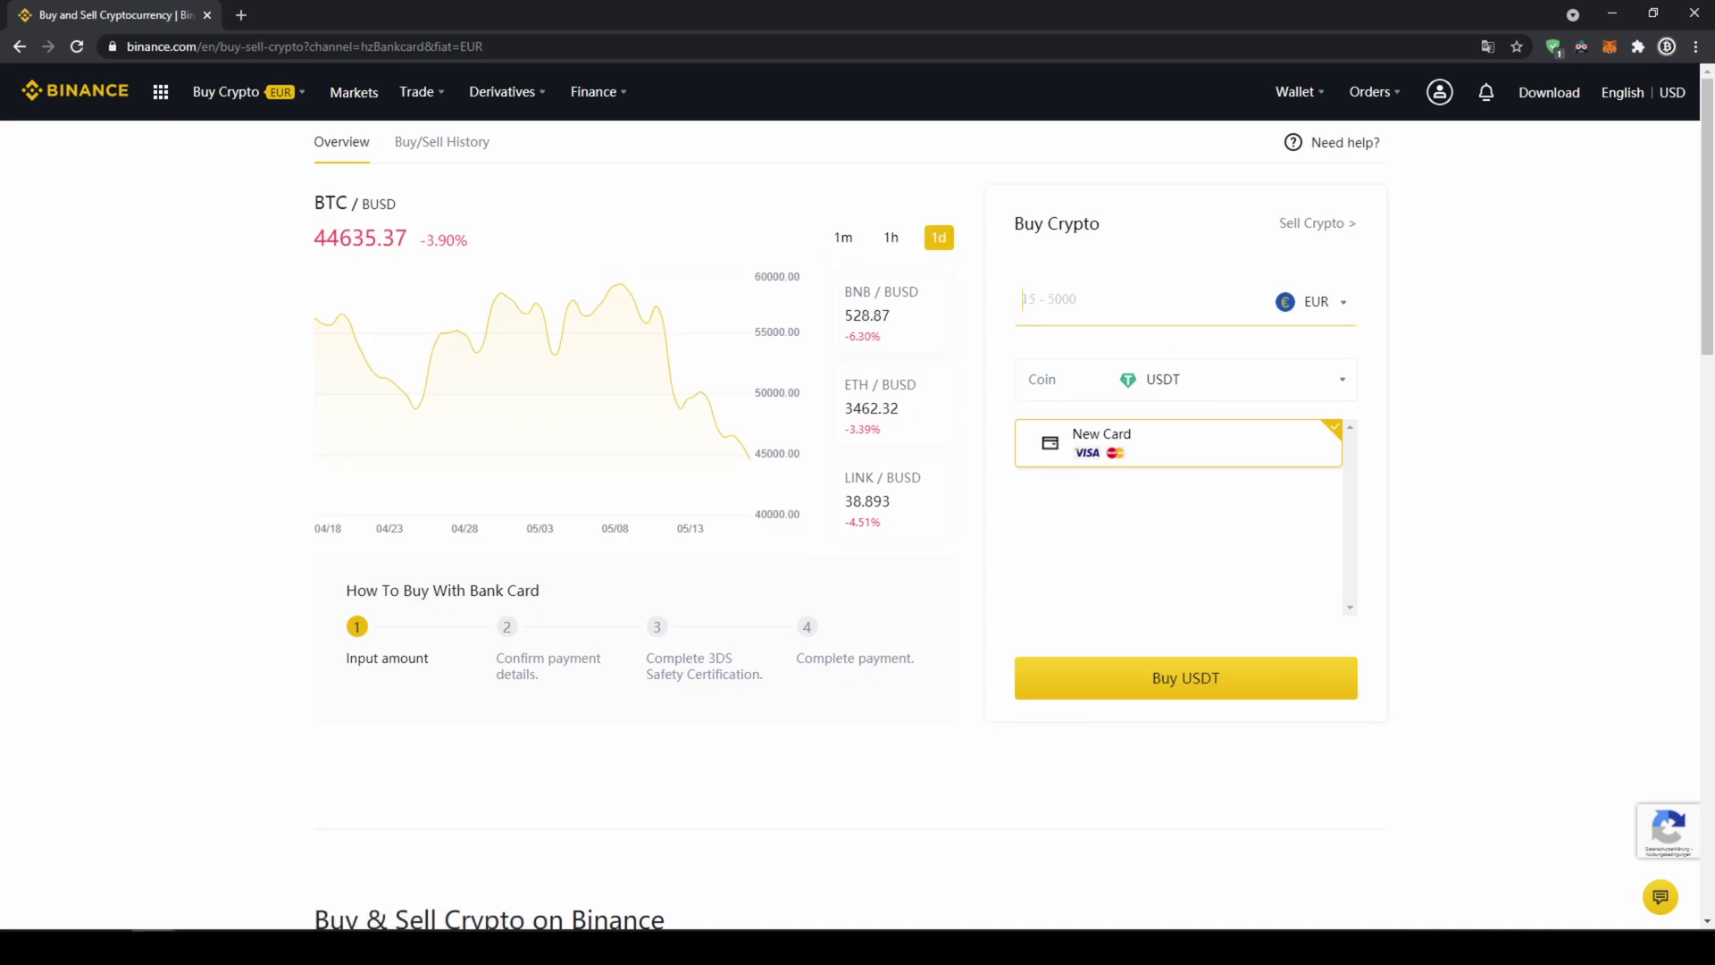
type("200")
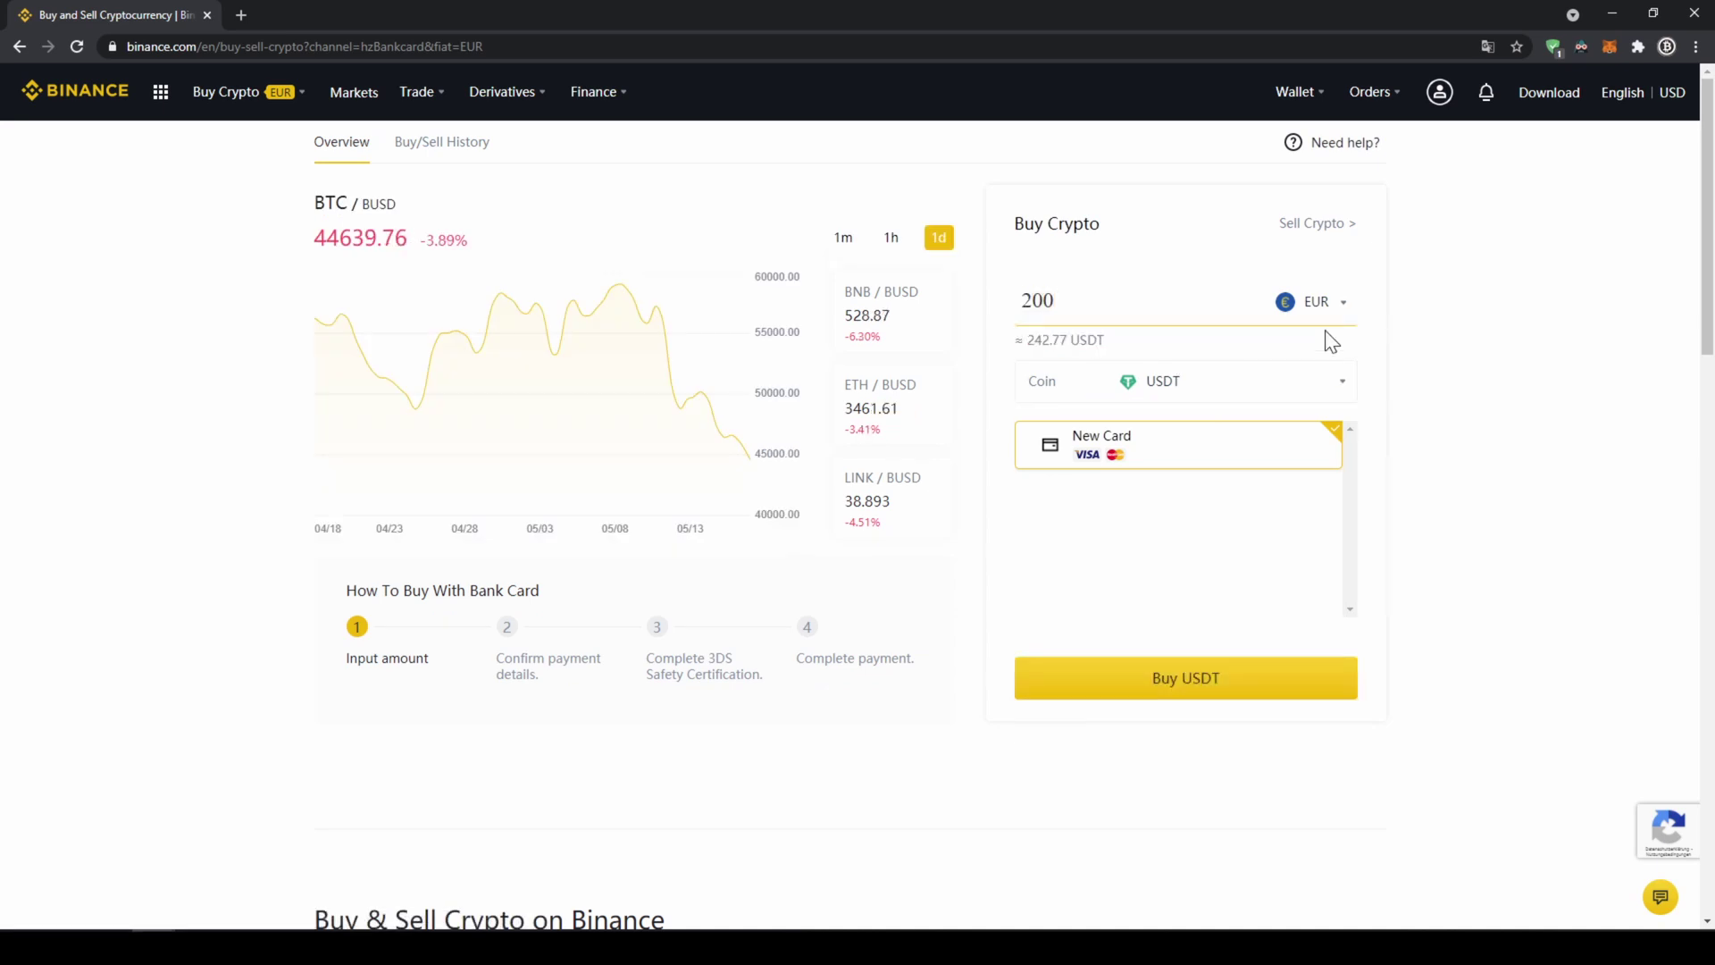
left_click(1244, 681)
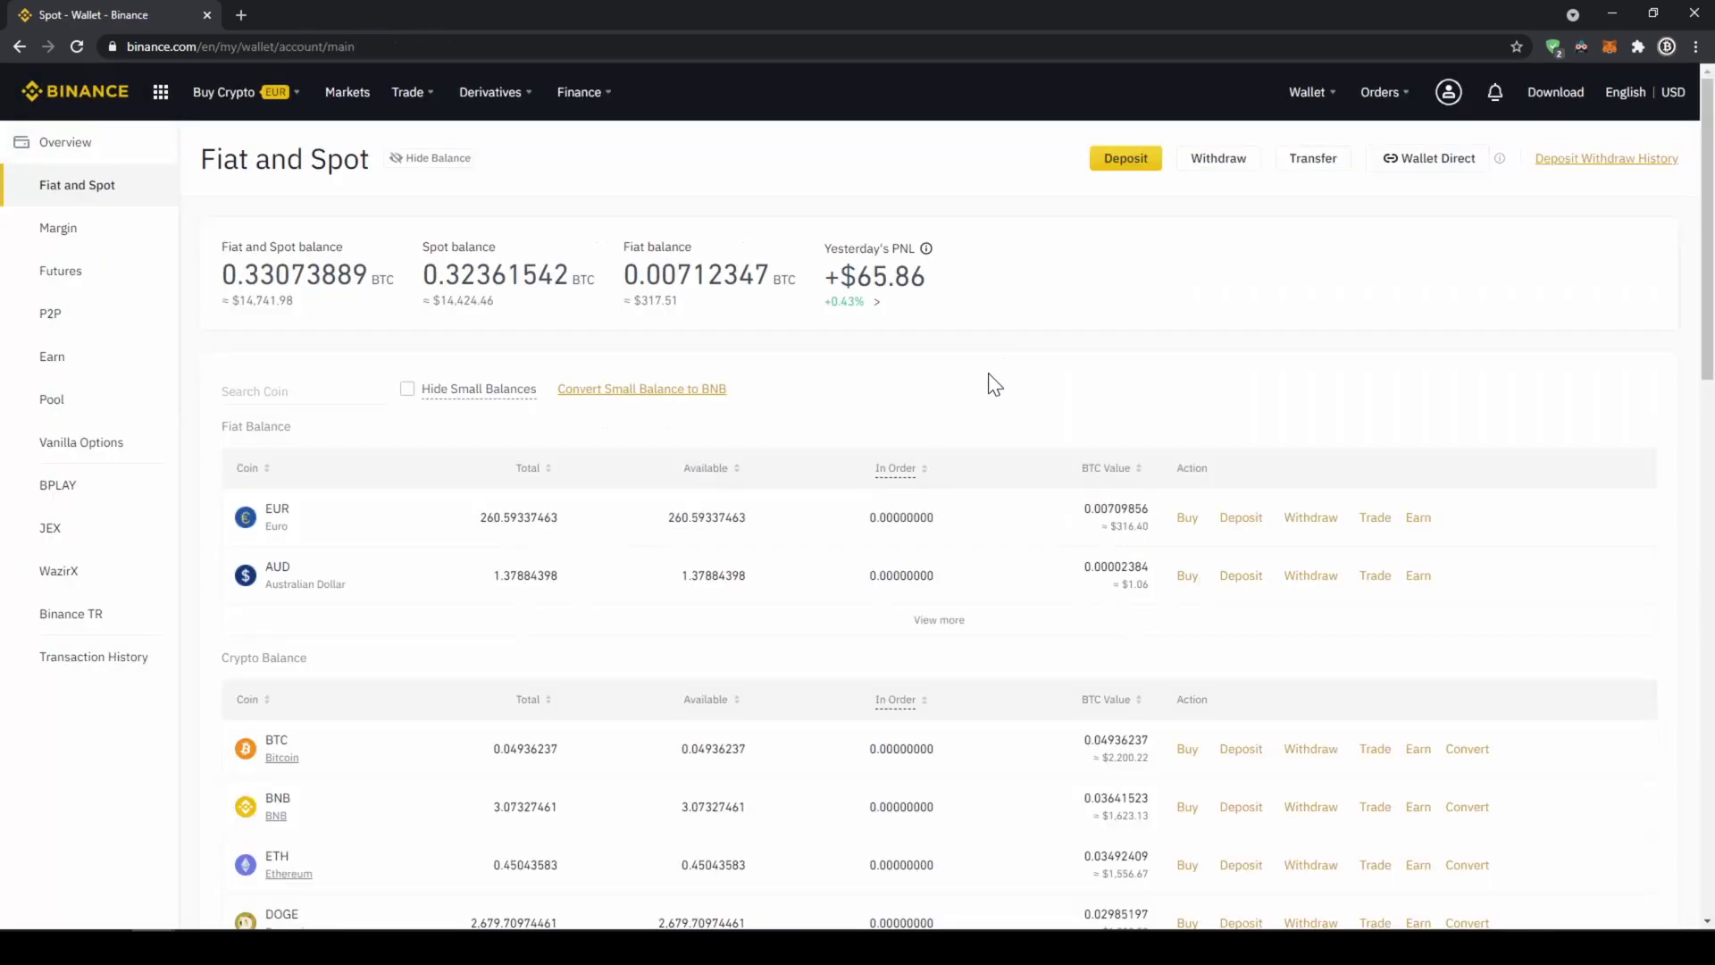
scroll(967, 402, "down", 3)
Find and highlight the 341.92636274 USDT balance in the Spot wallet.
scroll(966, 402, "down", 3)
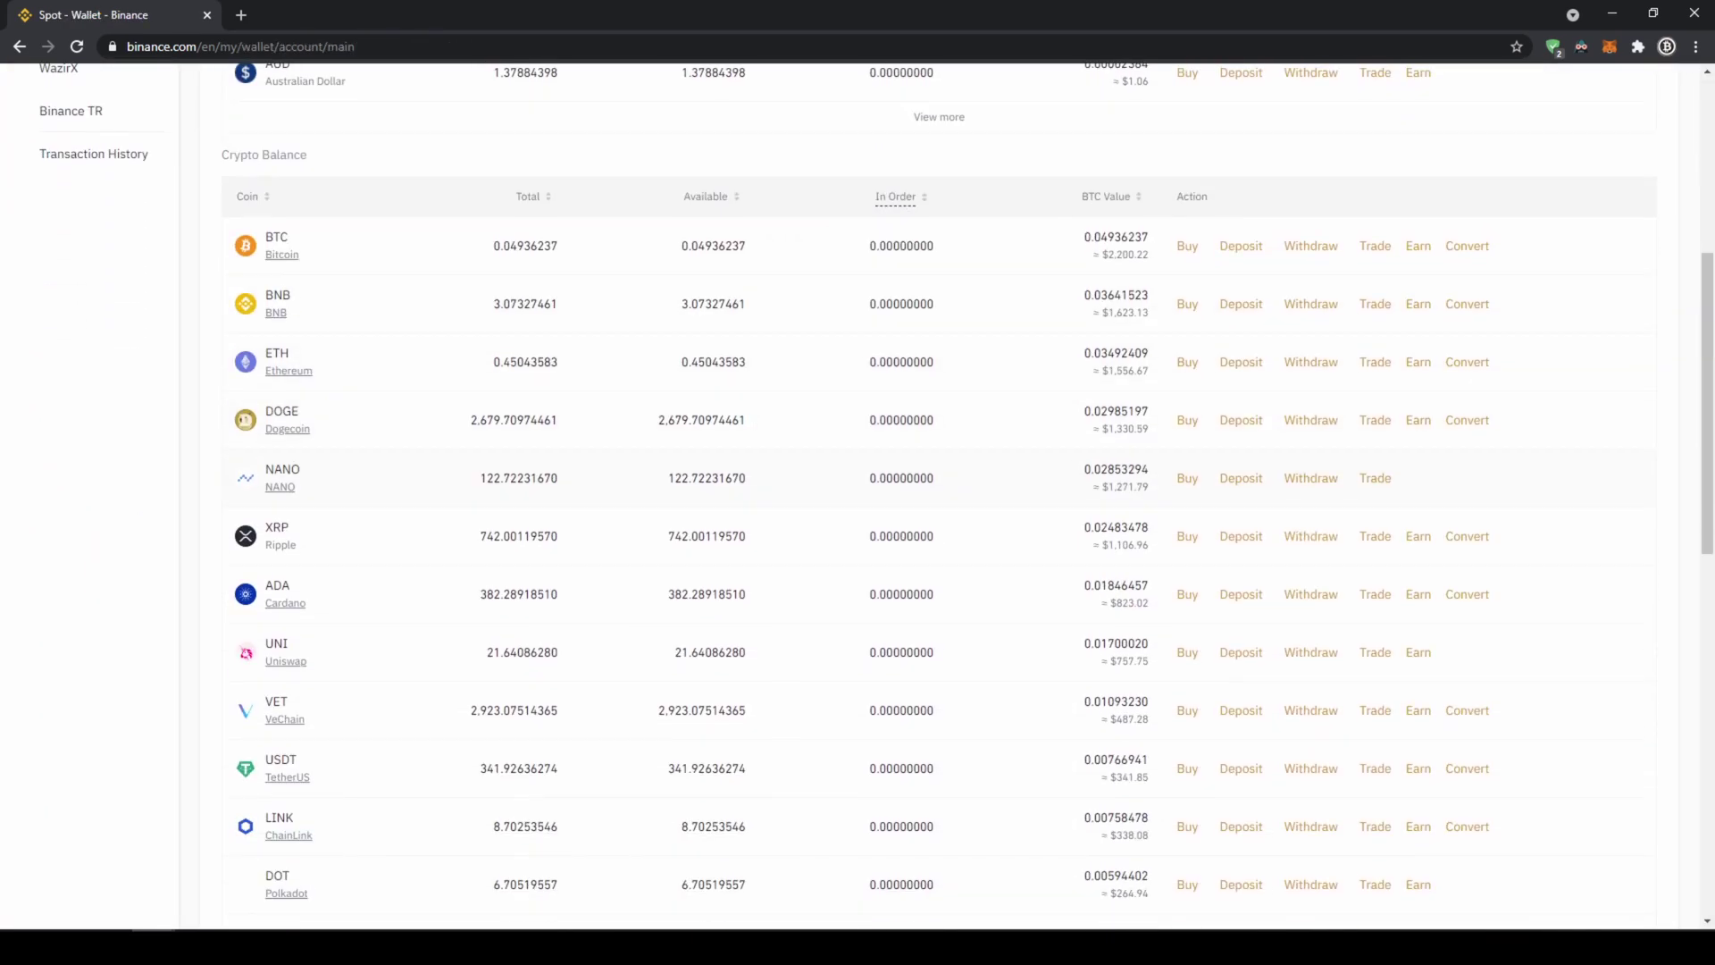
left_click_drag(469, 729, 573, 742)
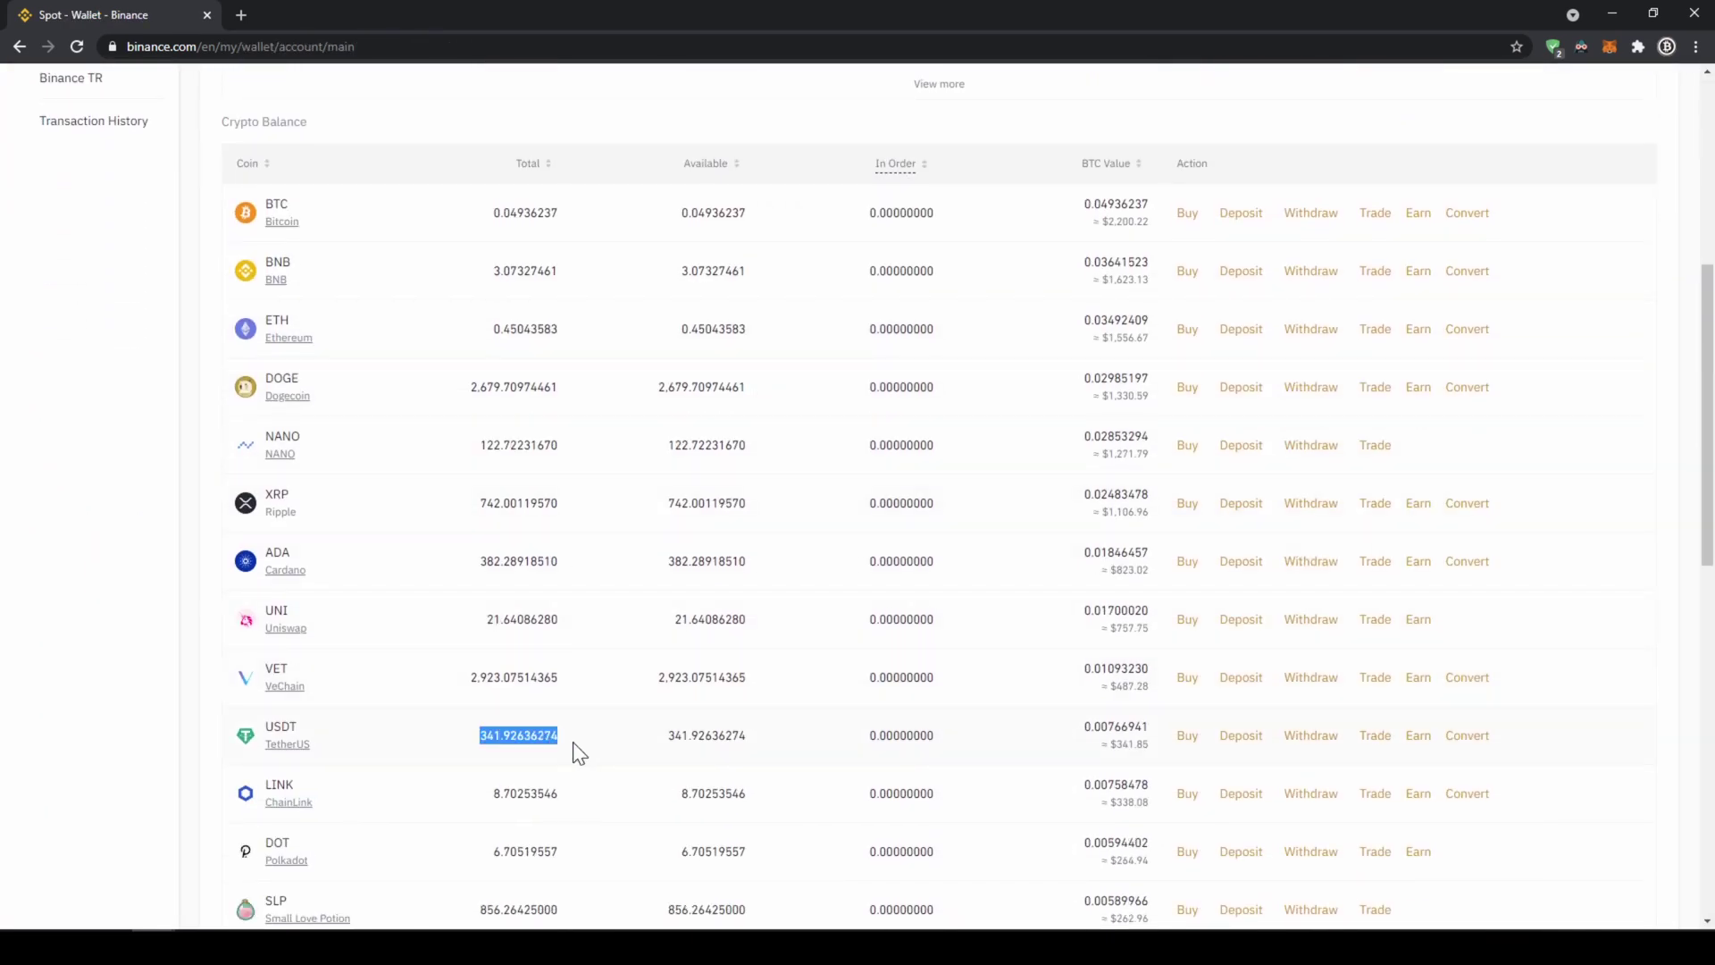
left_click(584, 737)
scroll(615, 750, "up", 5)
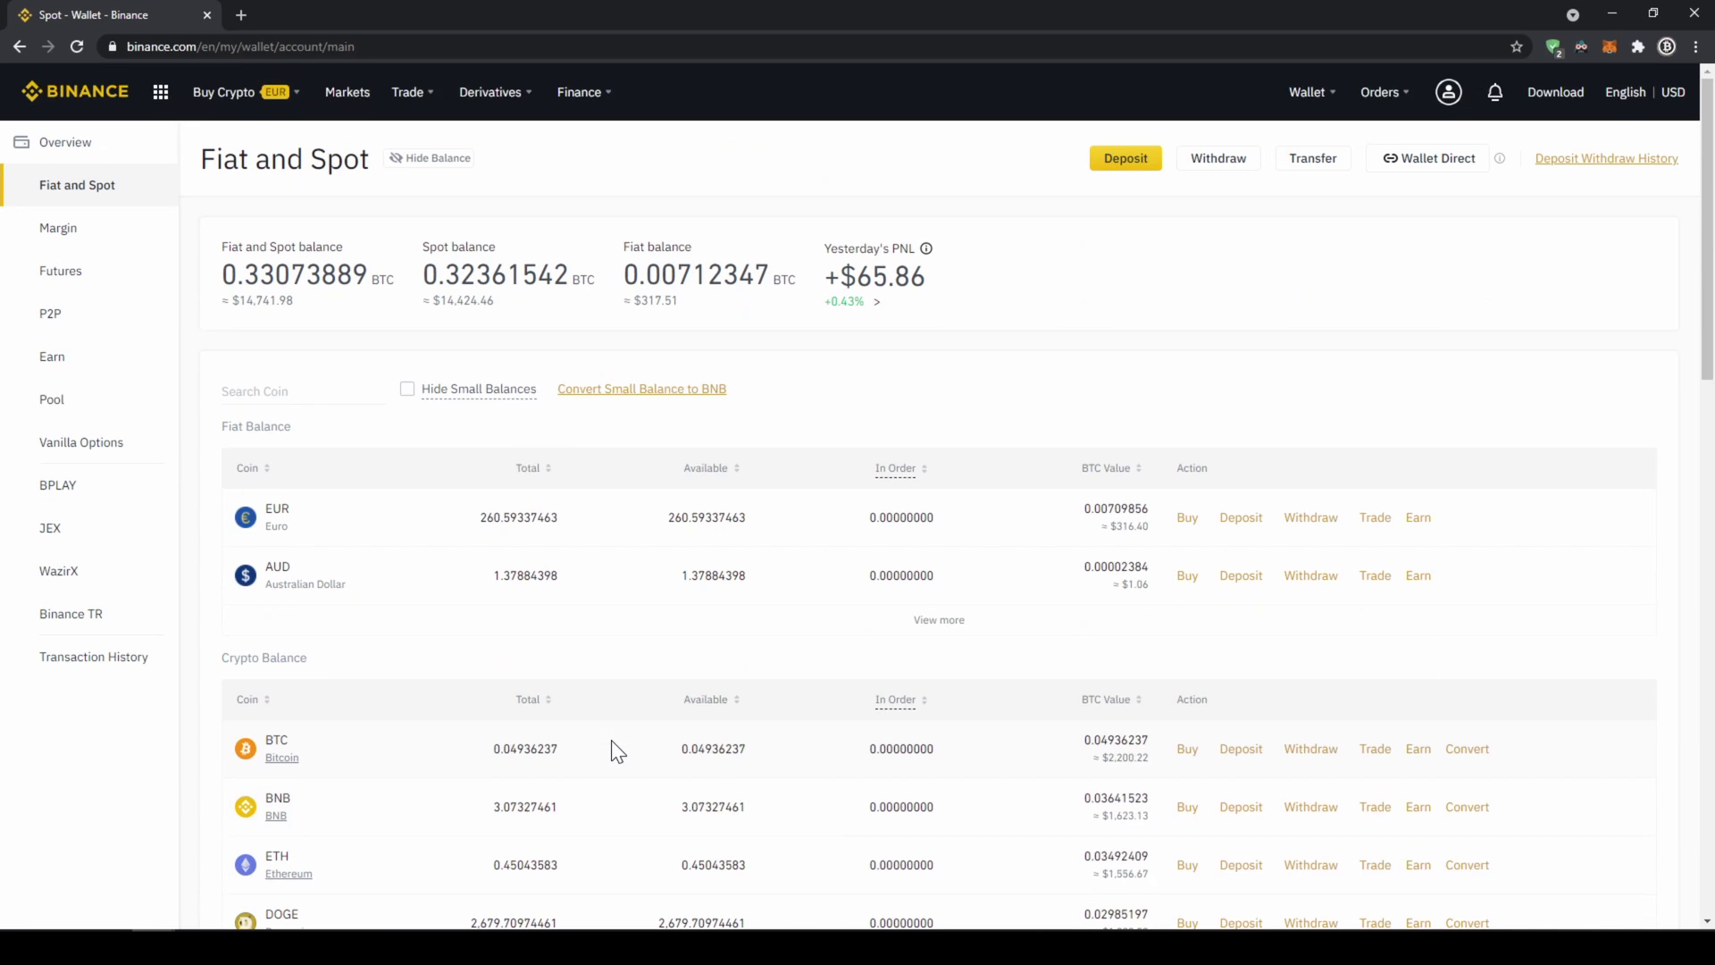
Open Markets, filter Spot Markets to FIAT pairs, and search for 'hbarusd'.
left_click(347, 93)
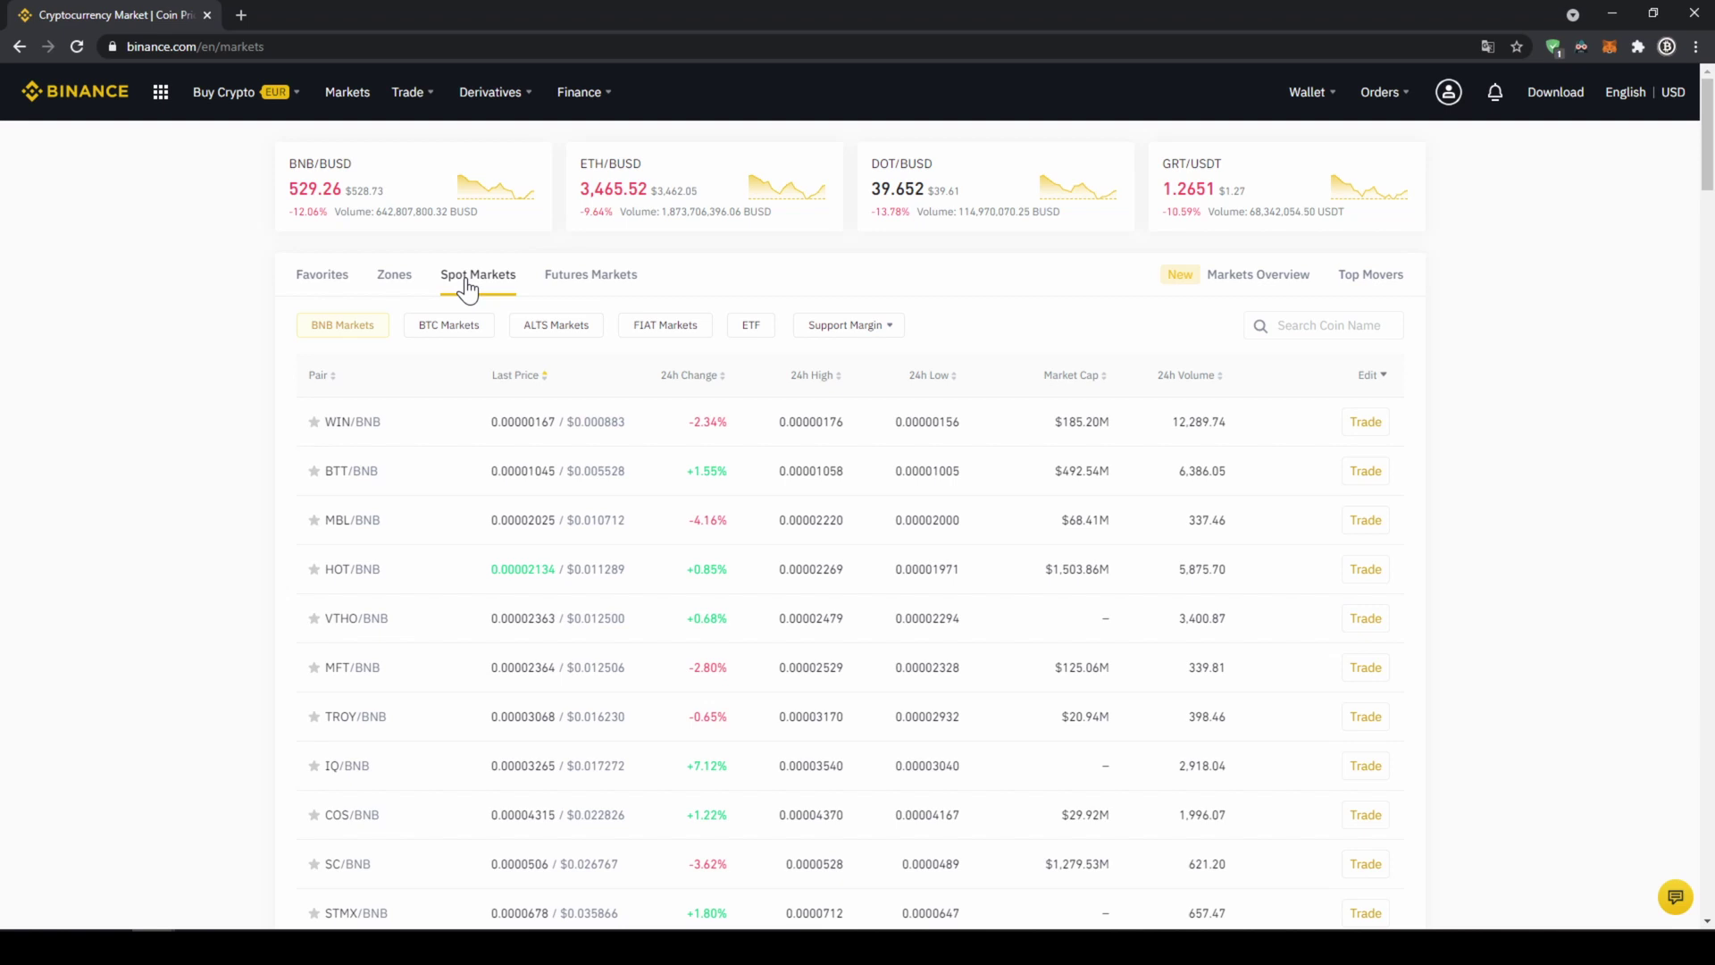
left_click(675, 336)
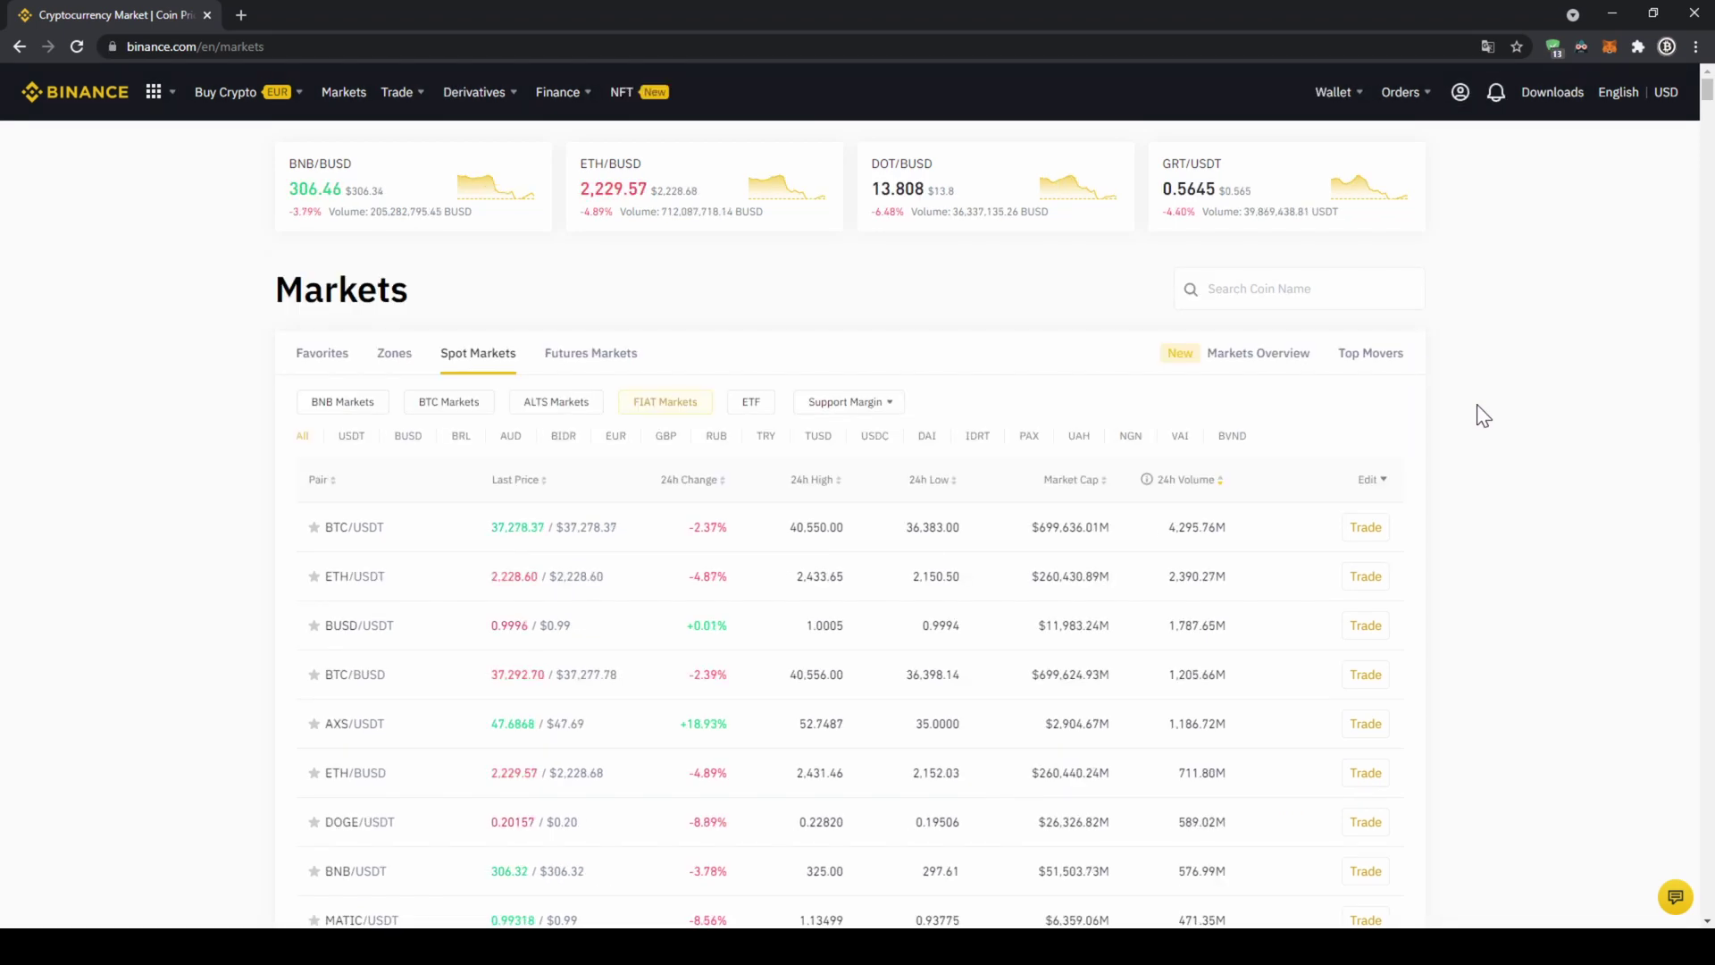
left_click(1304, 288)
type("h")
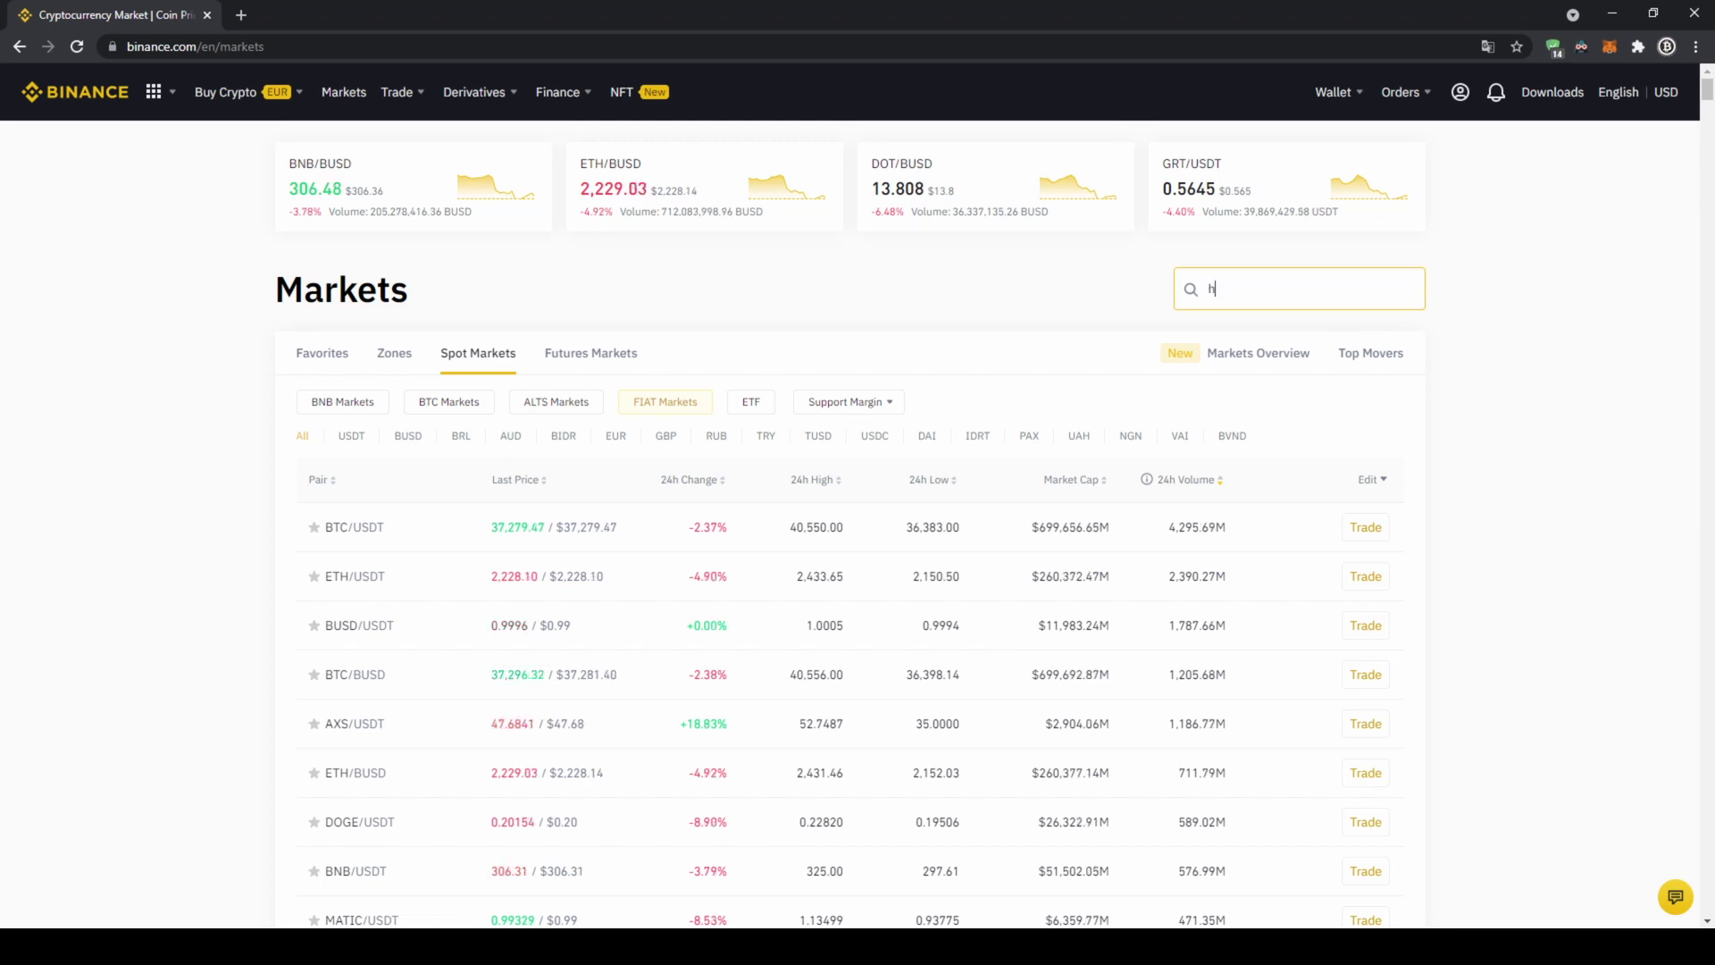
type("bar")
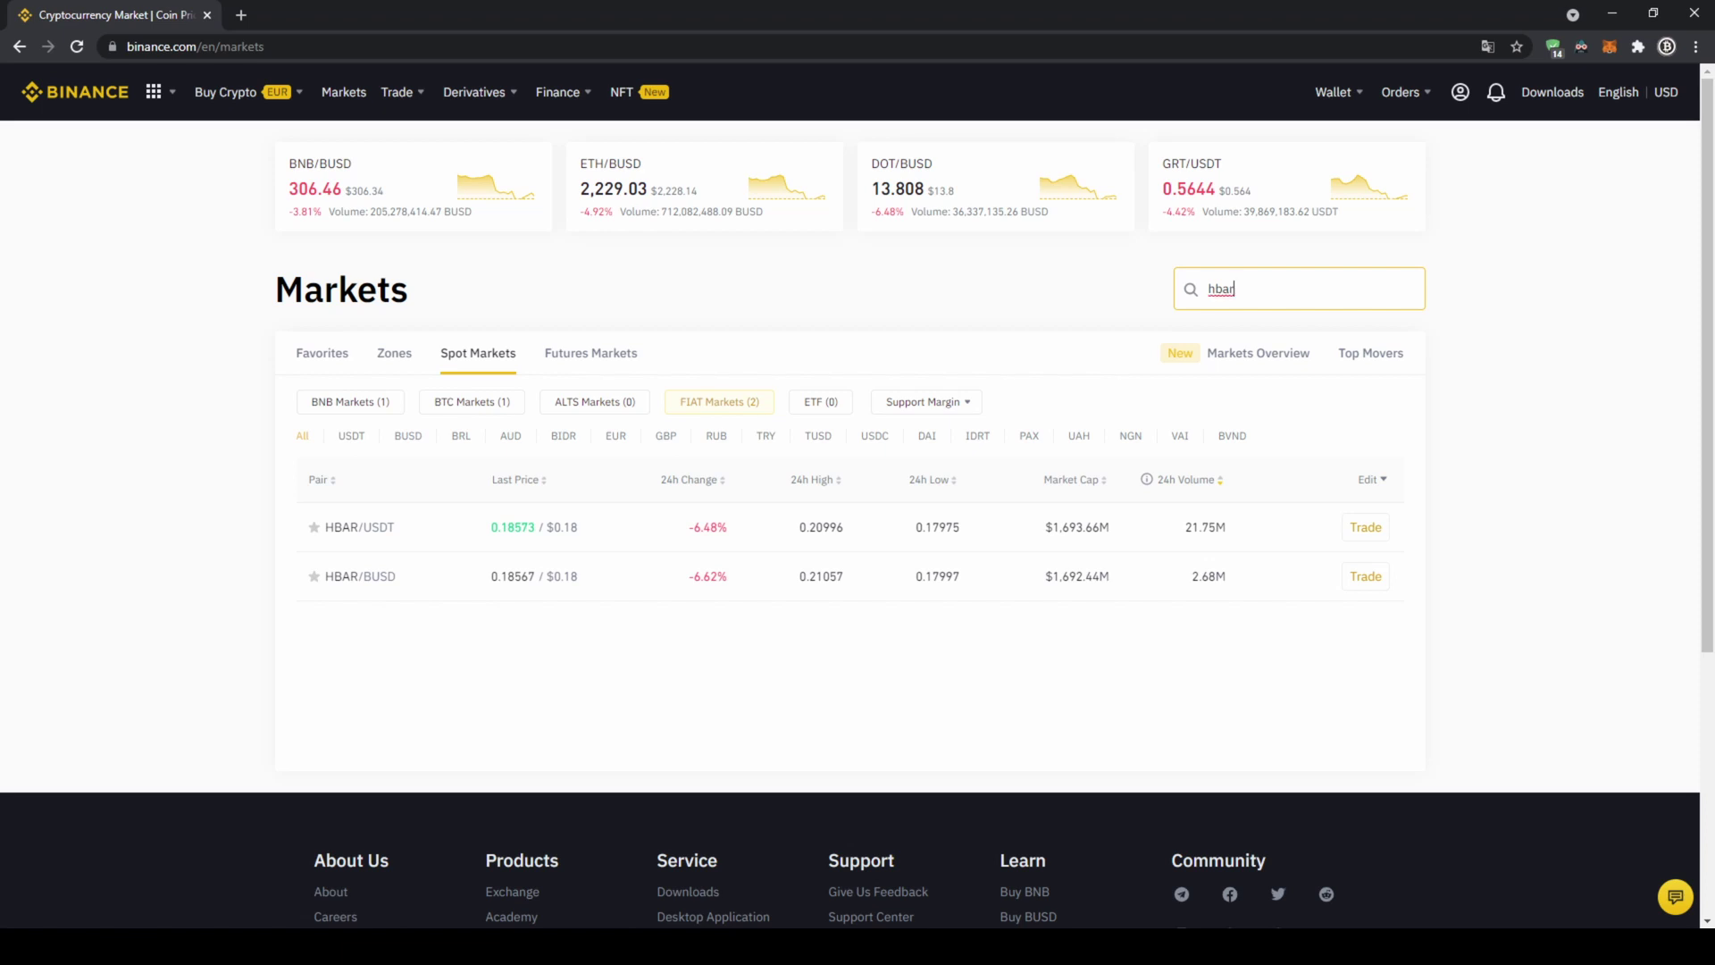
type("usd")
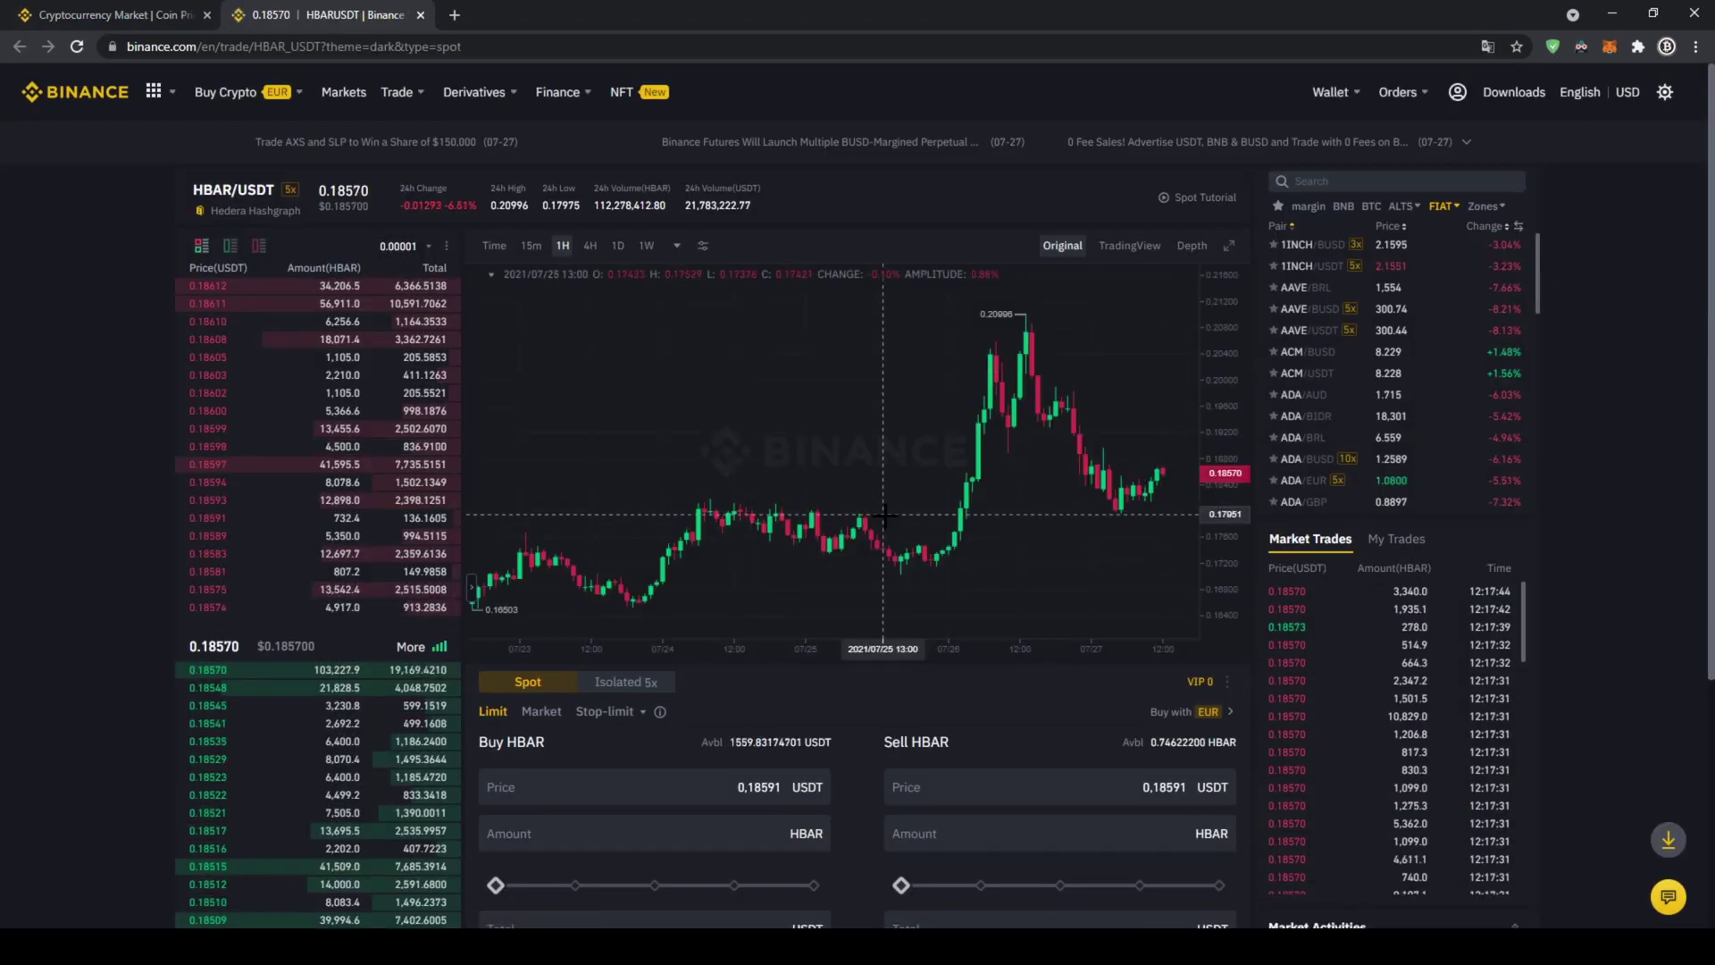
Switch the Buy HBAR panel to Market and slide the total to 1559.818617 USDT.
mouse_move(384, 452)
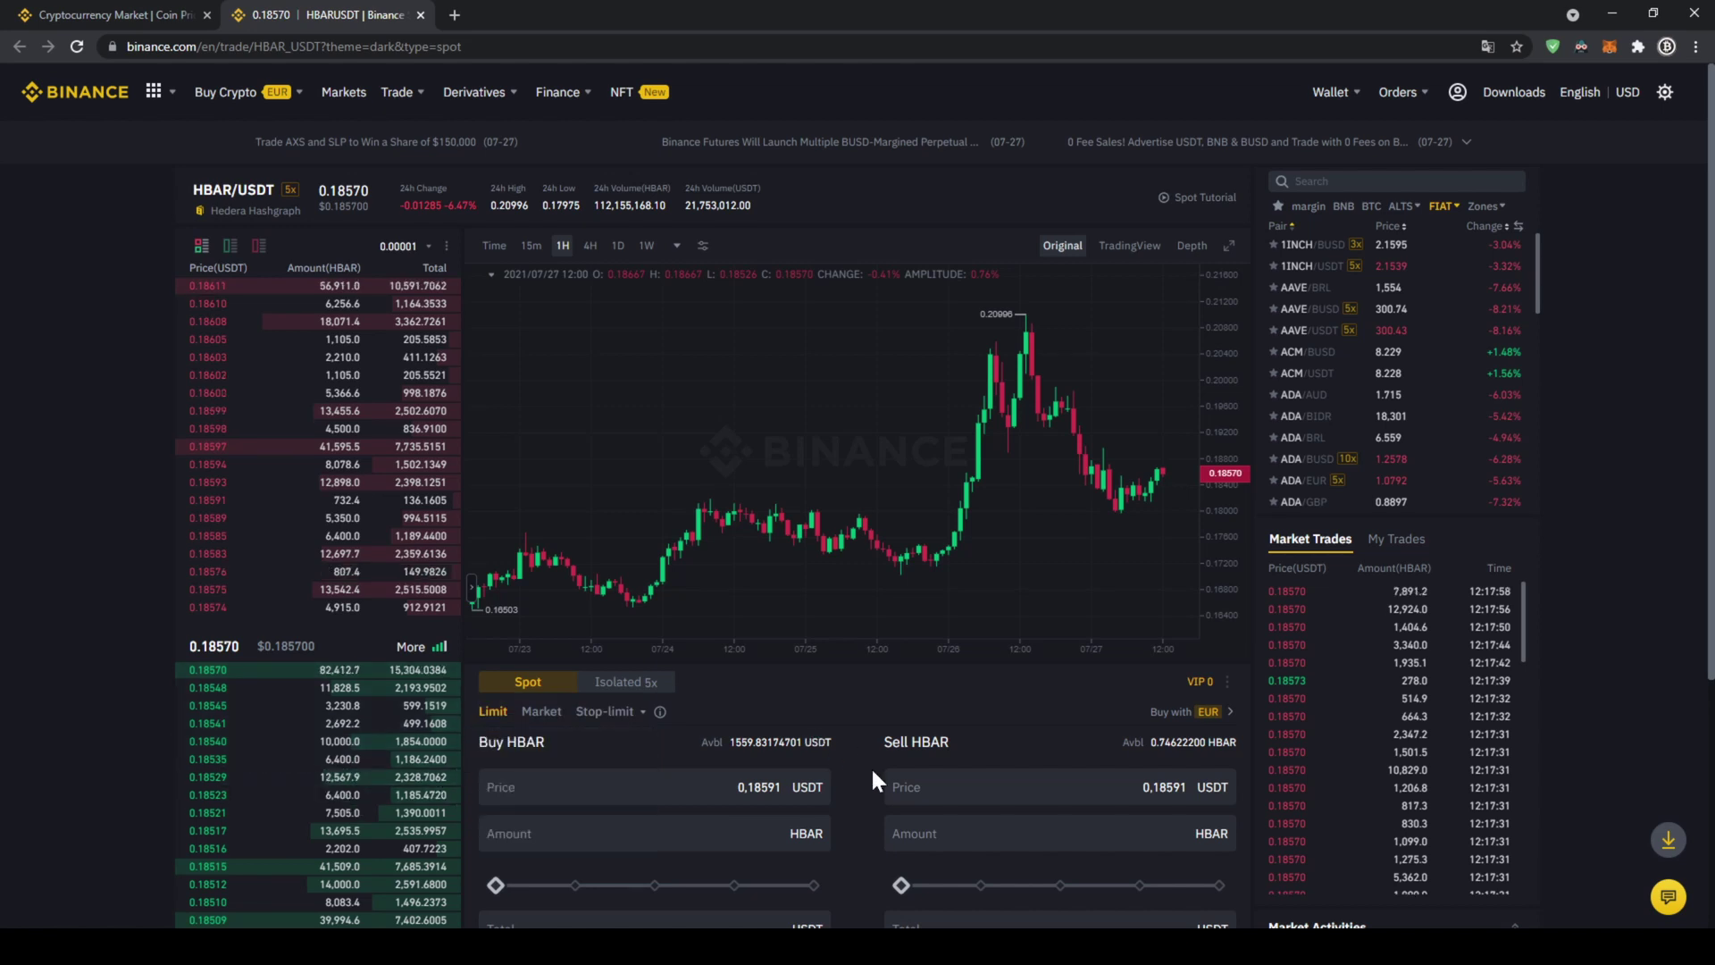
scroll(852, 775, "down", 1)
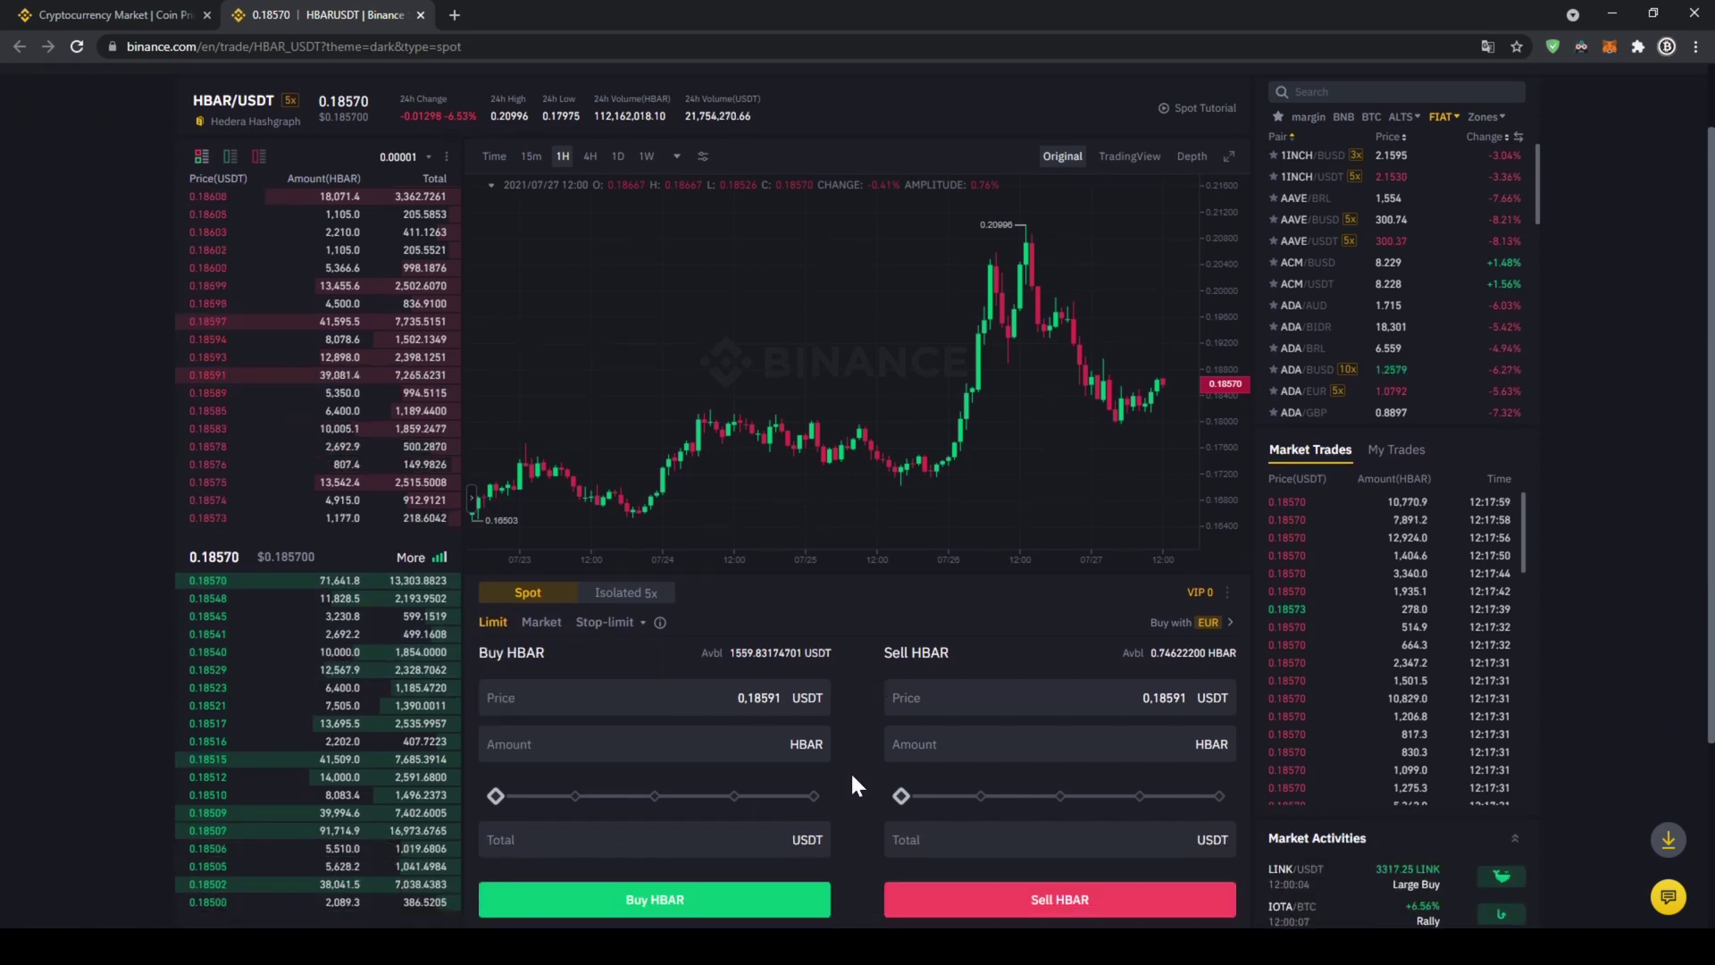
left_click(543, 623)
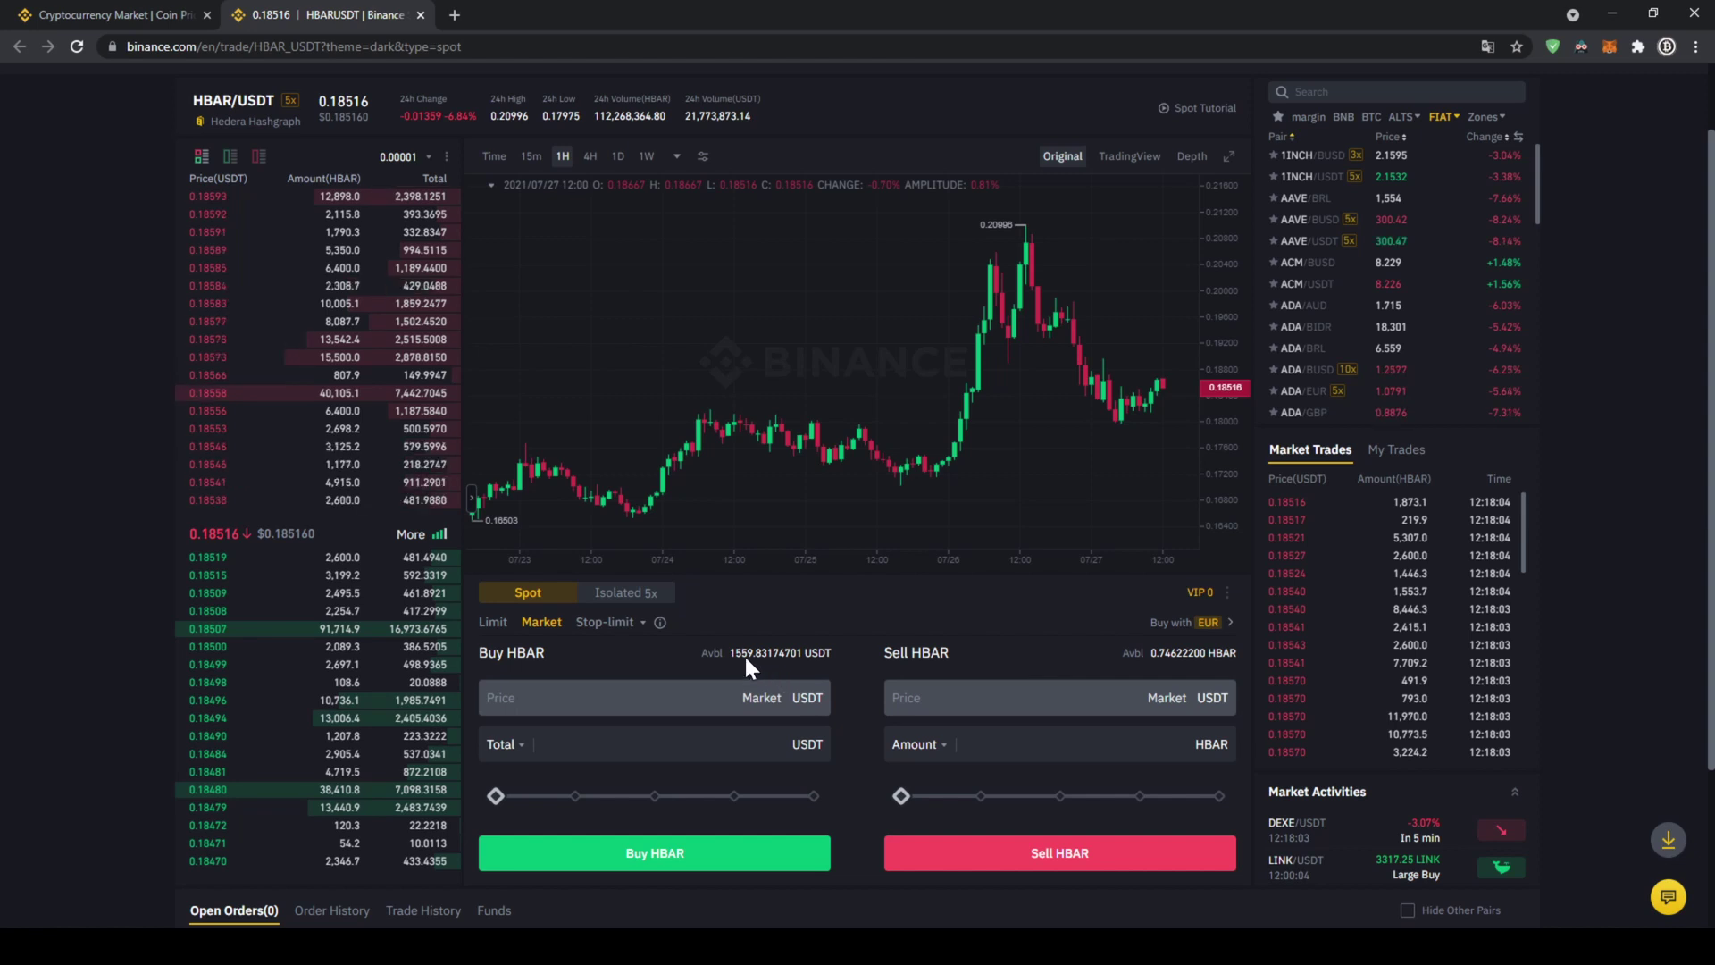
left_click_drag(496, 796, 660, 794)
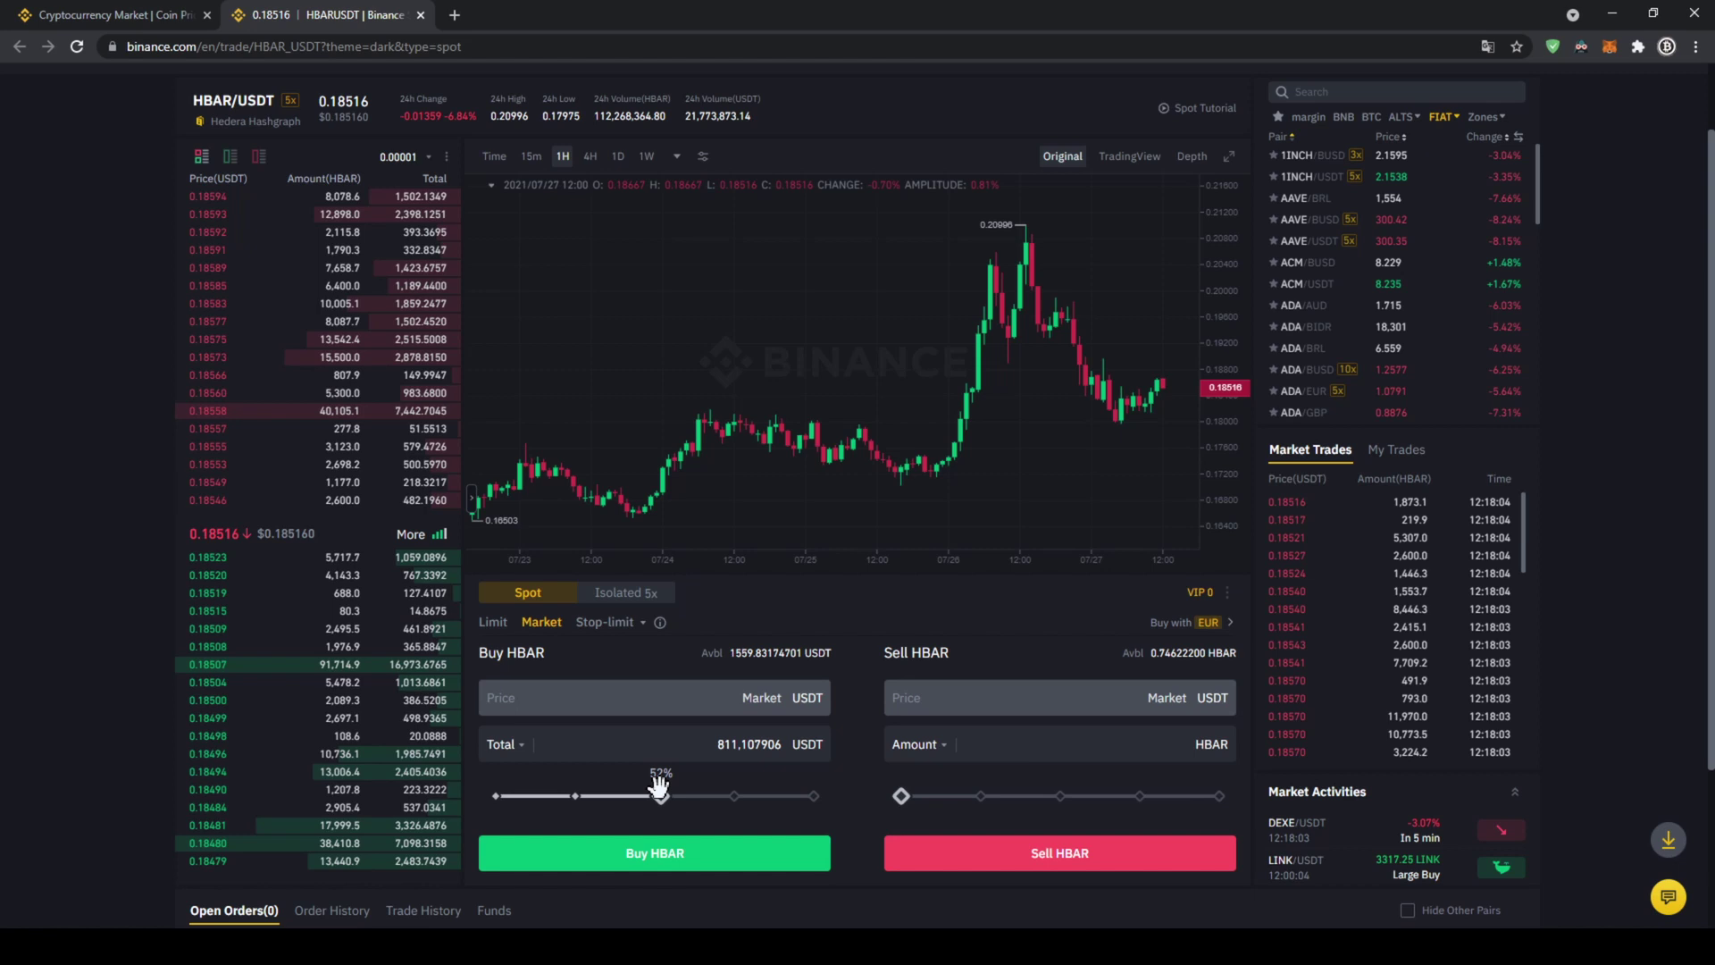
left_click(719, 744)
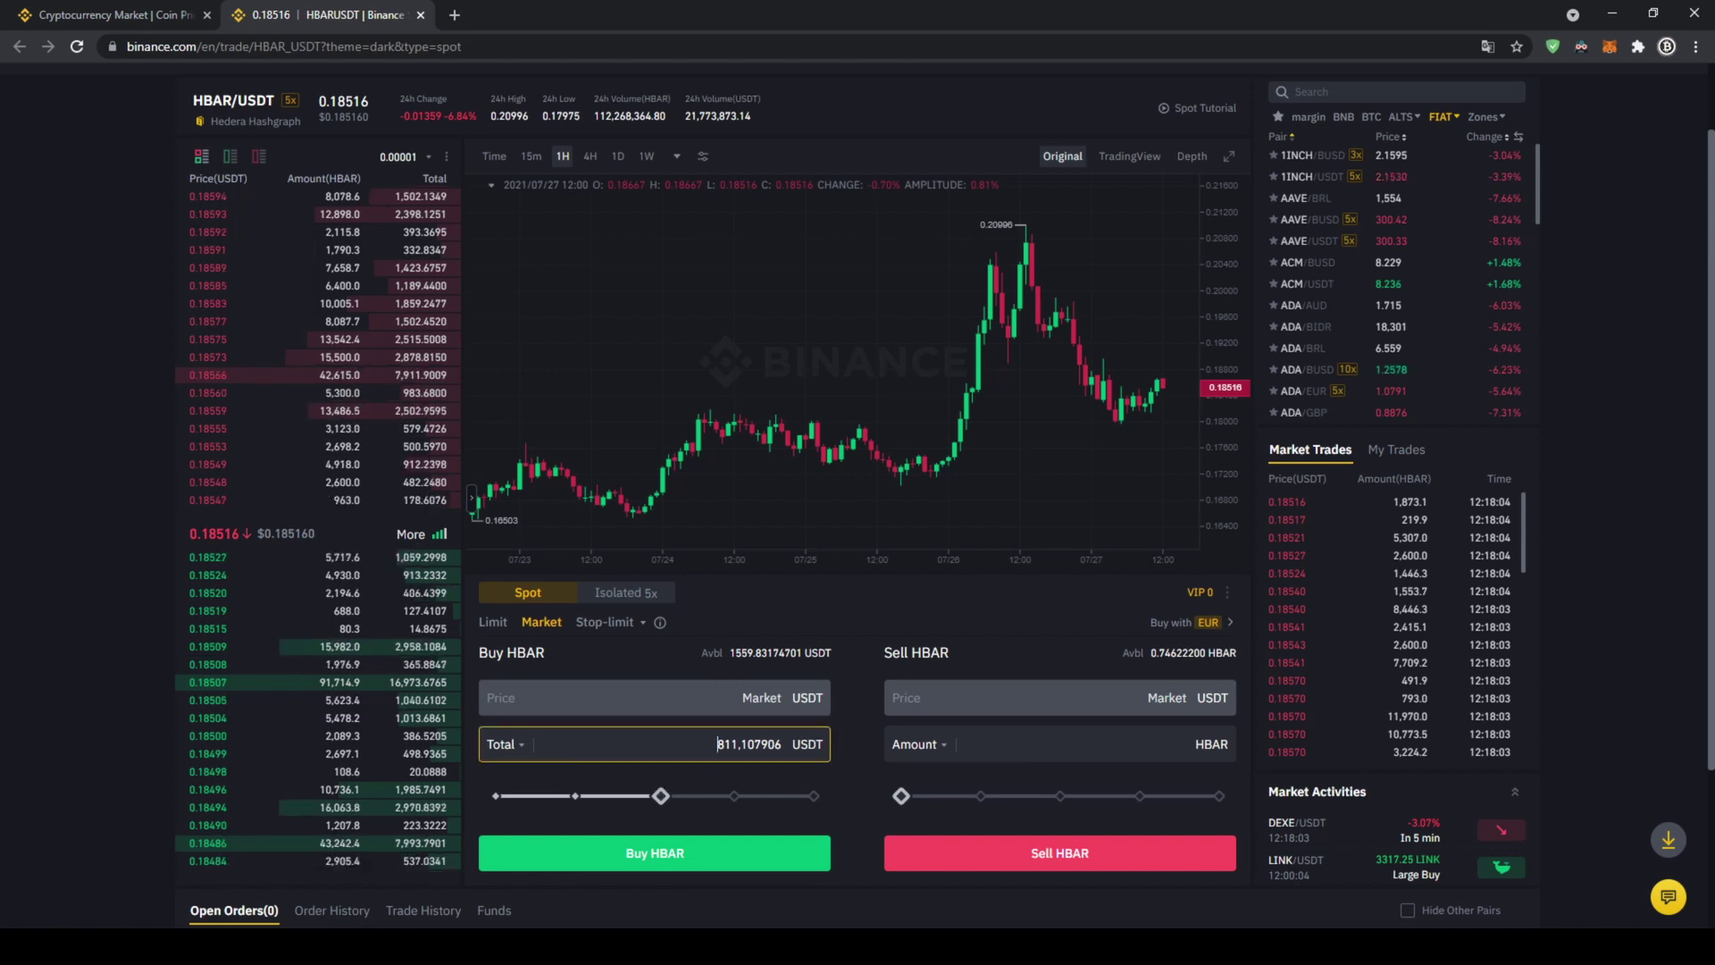
left_click(760, 744)
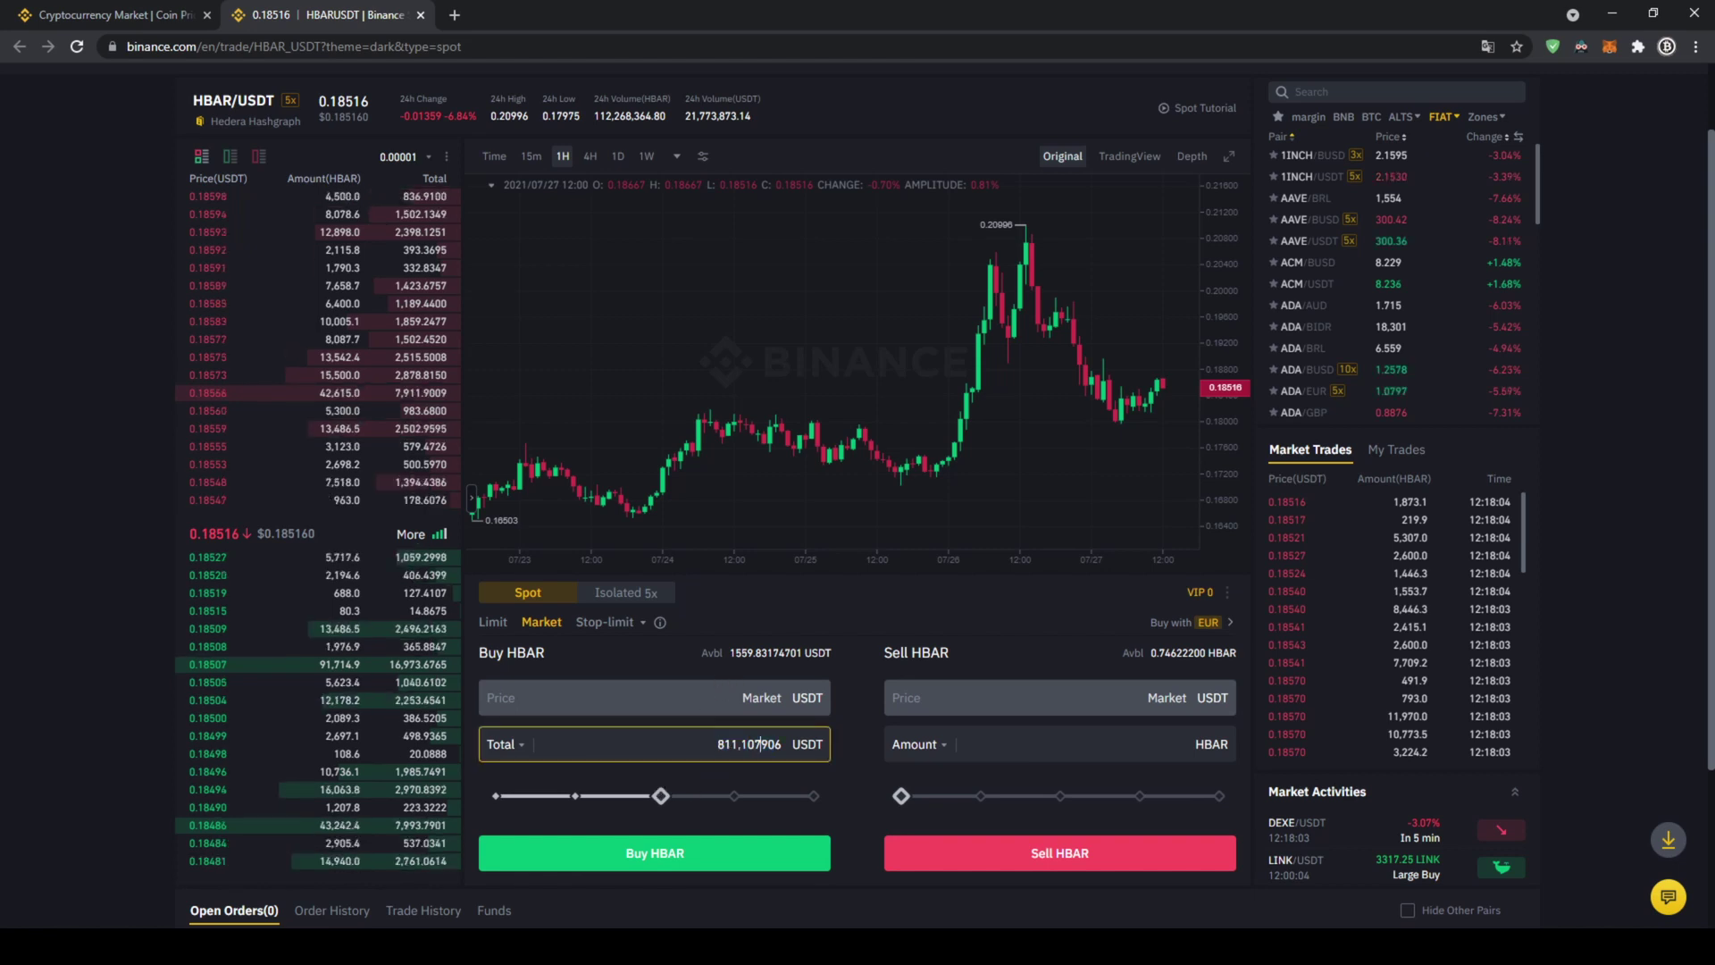
left_click_drag(682, 795, 813, 797)
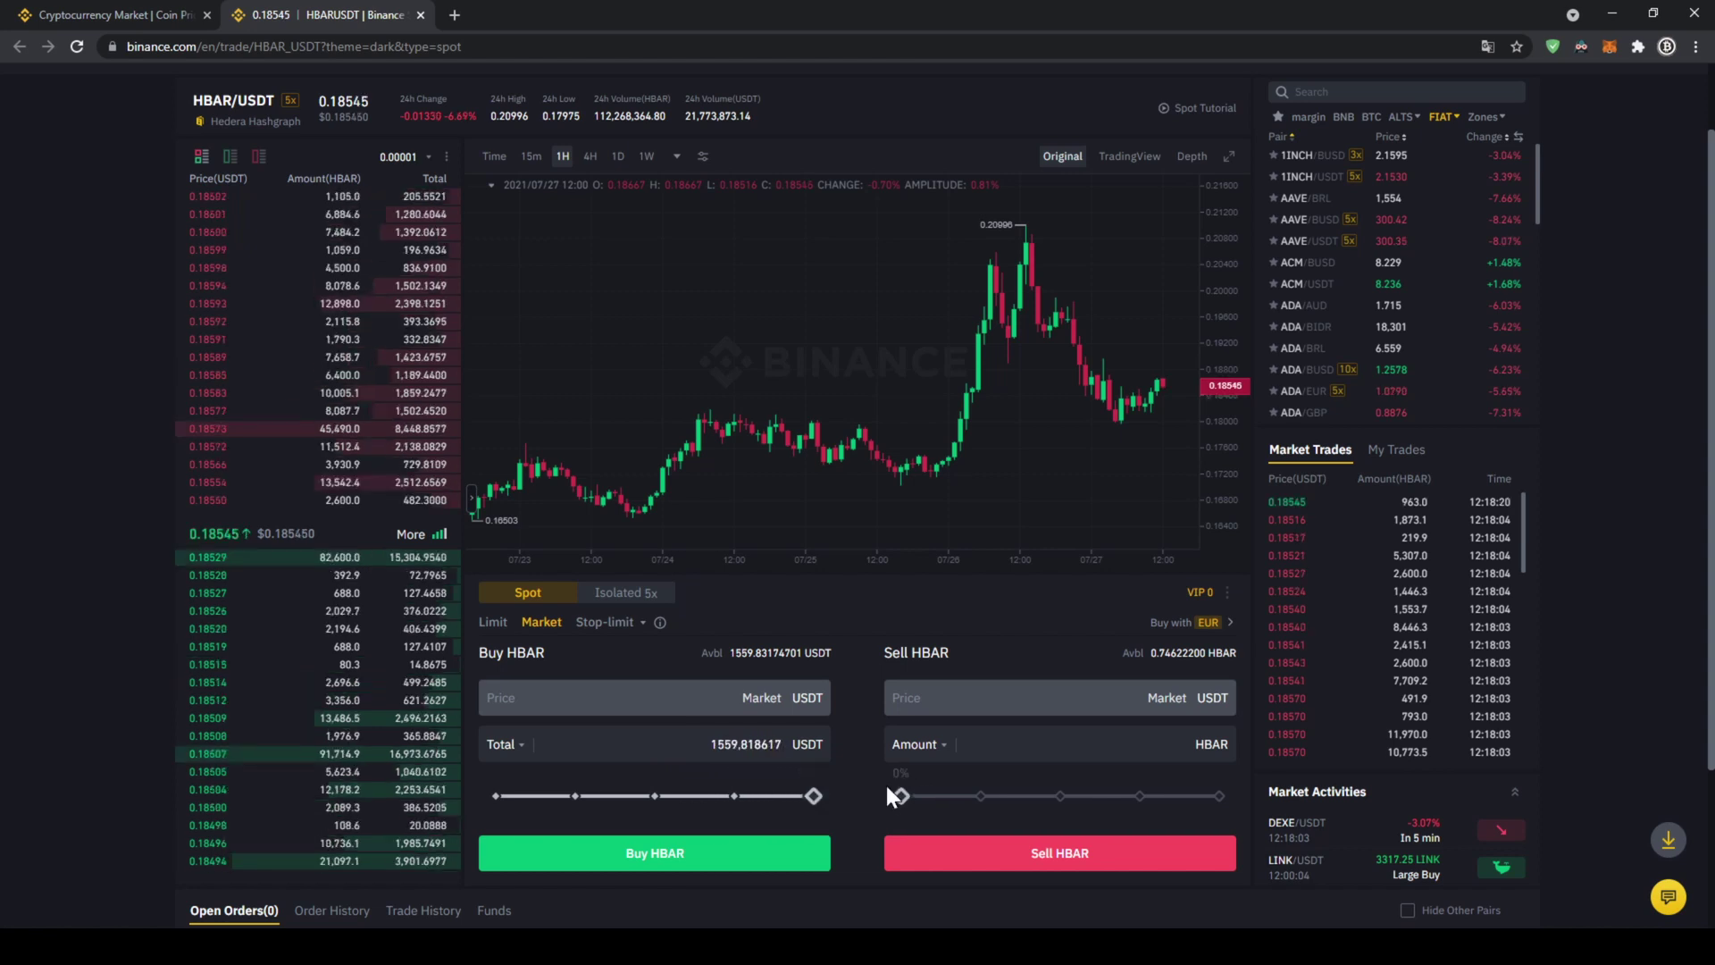